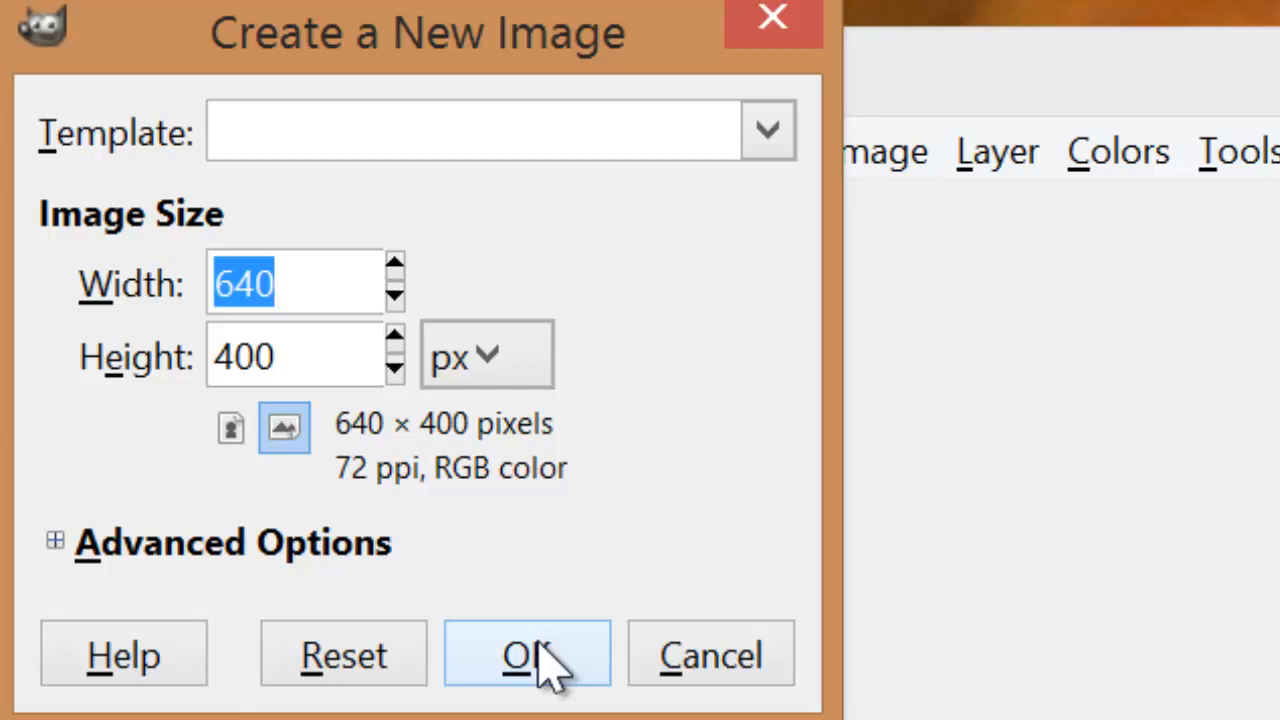
# Step: Create a new 640 × 400 px image and open the Fractal Explorer render filter for it
pyautogui.click(543, 658)
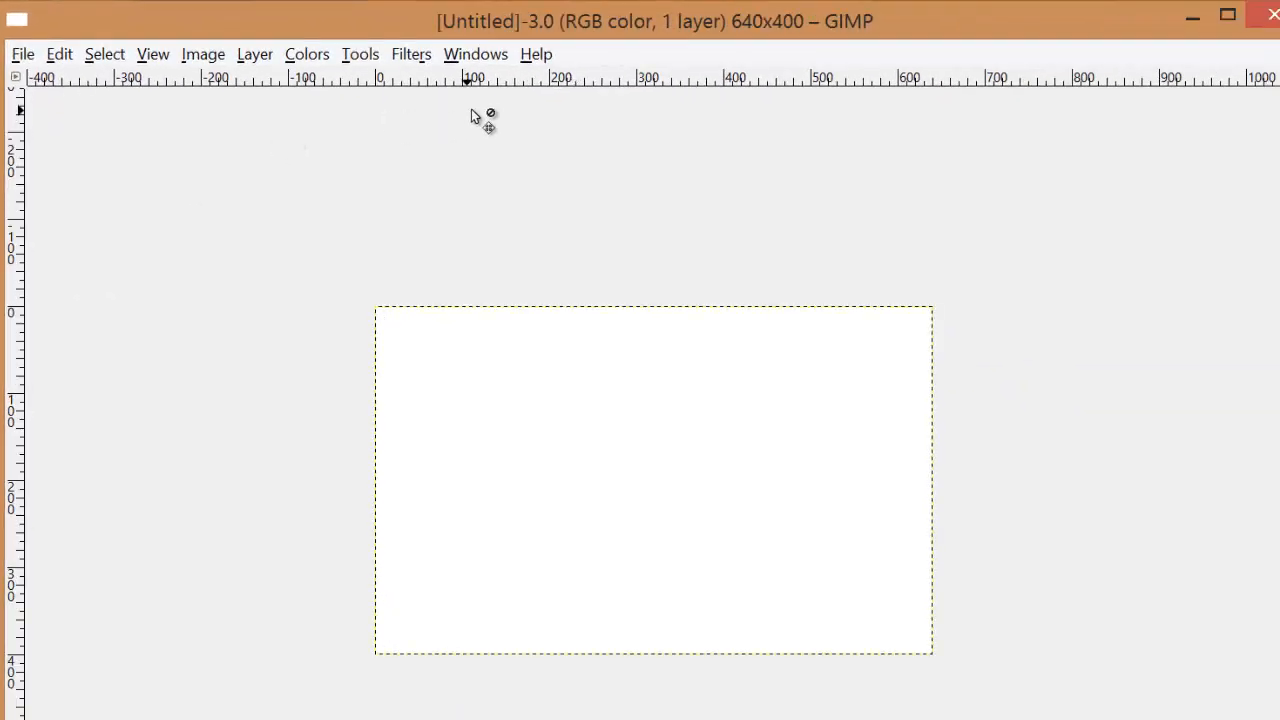
pyautogui.hotkey('shift', 'F10')
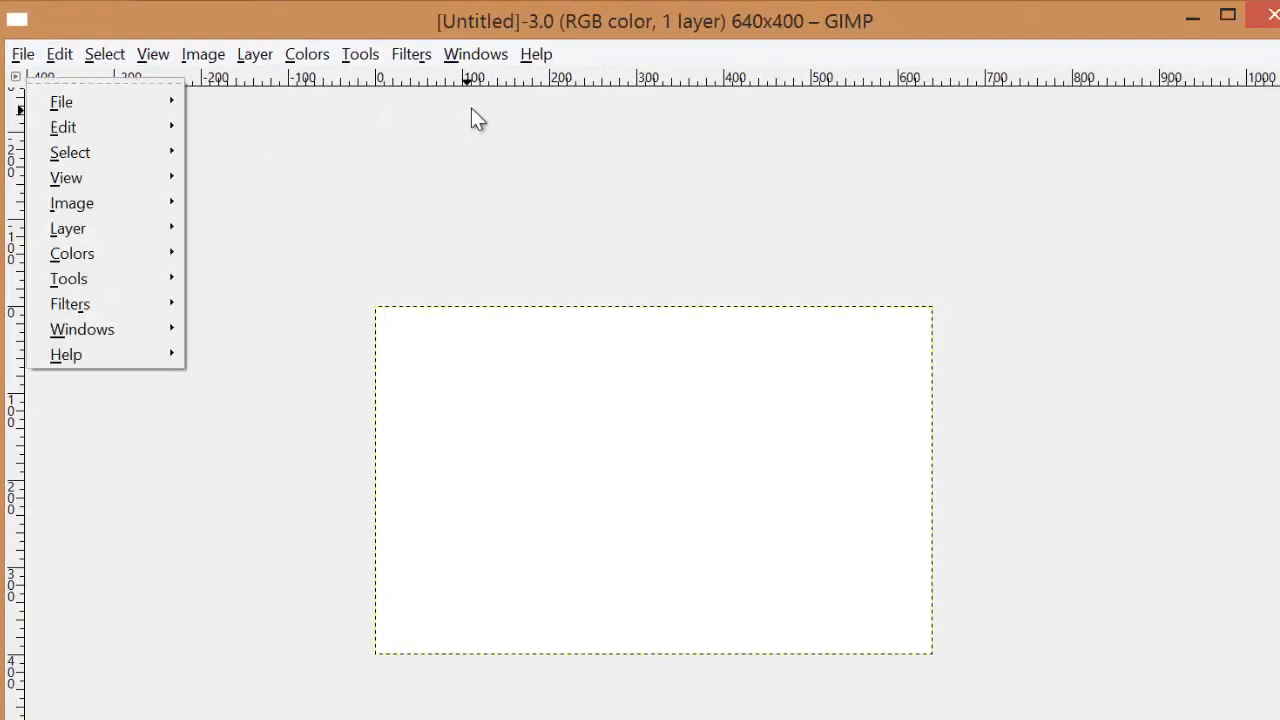
pyautogui.click(417, 75)
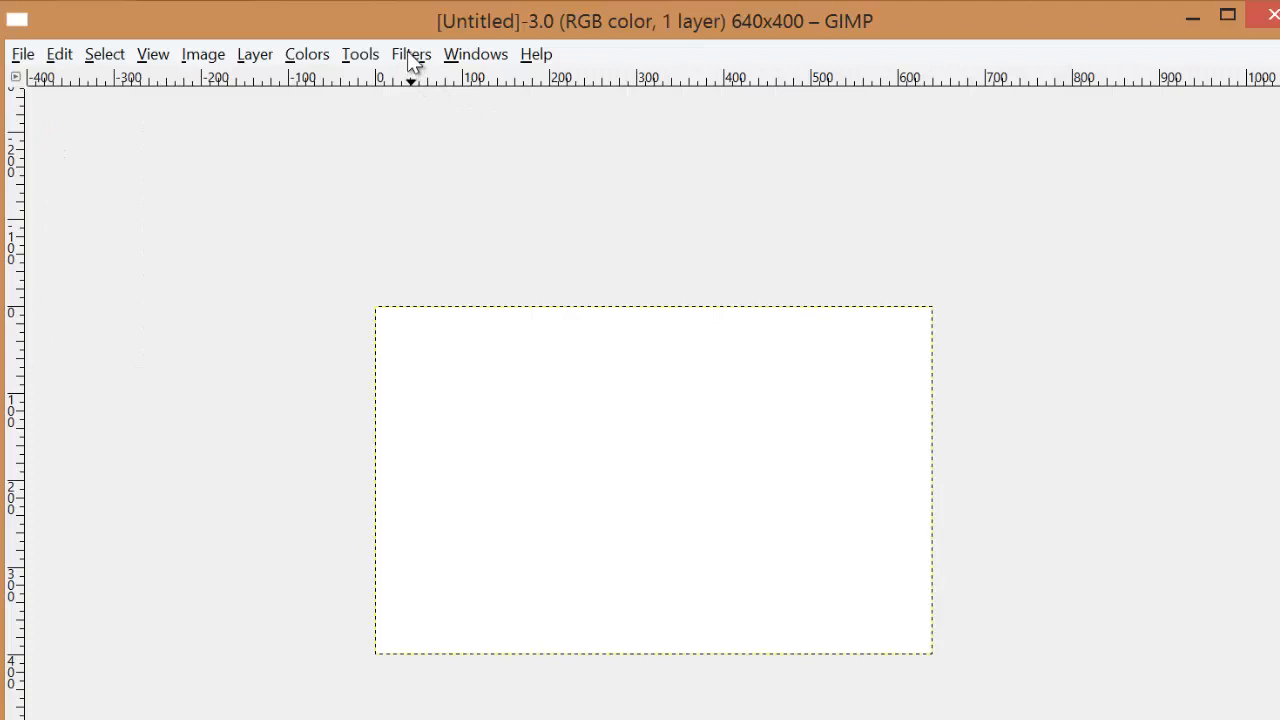
pyautogui.click(411, 57)
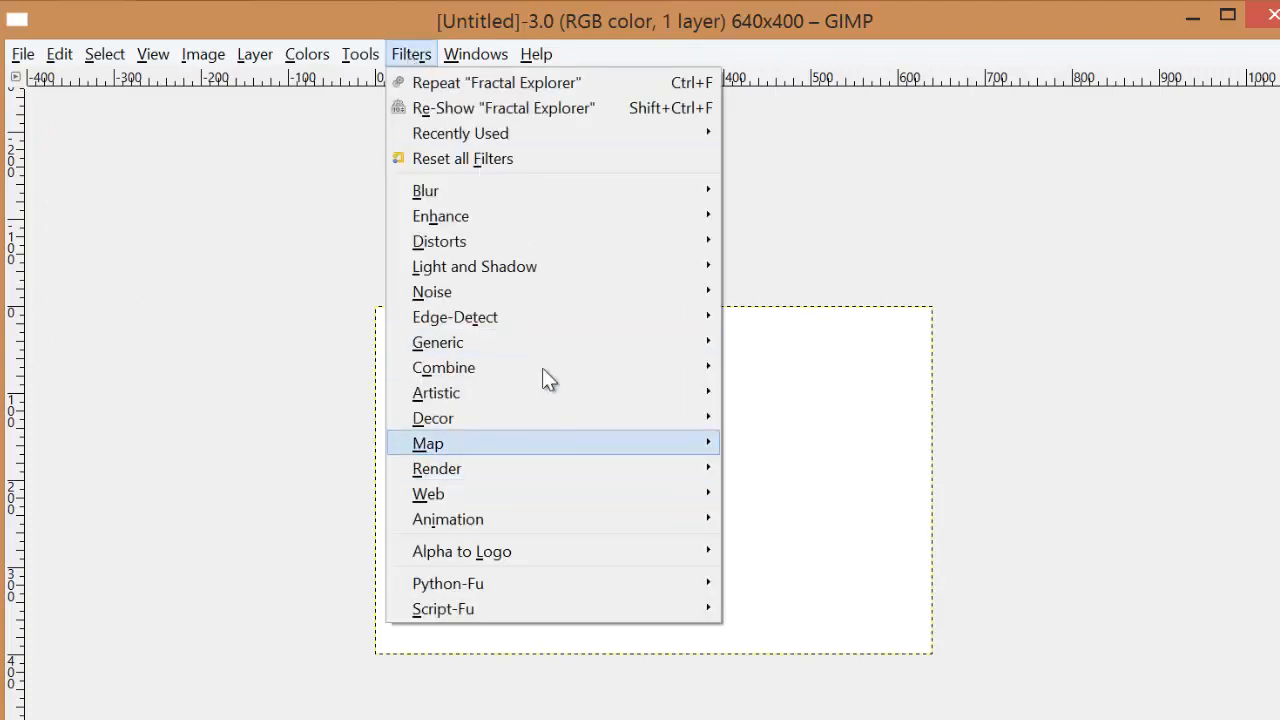
pyautogui.moveTo(686, 472)
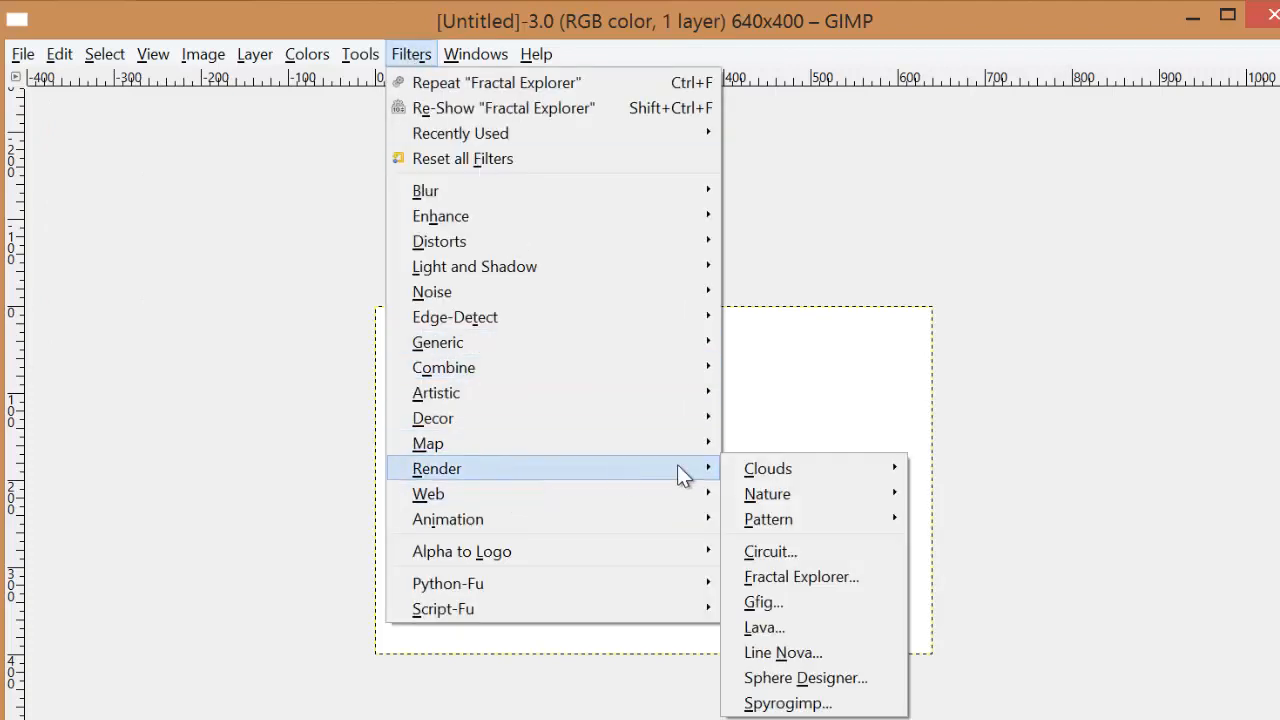
pyautogui.click(820, 577)
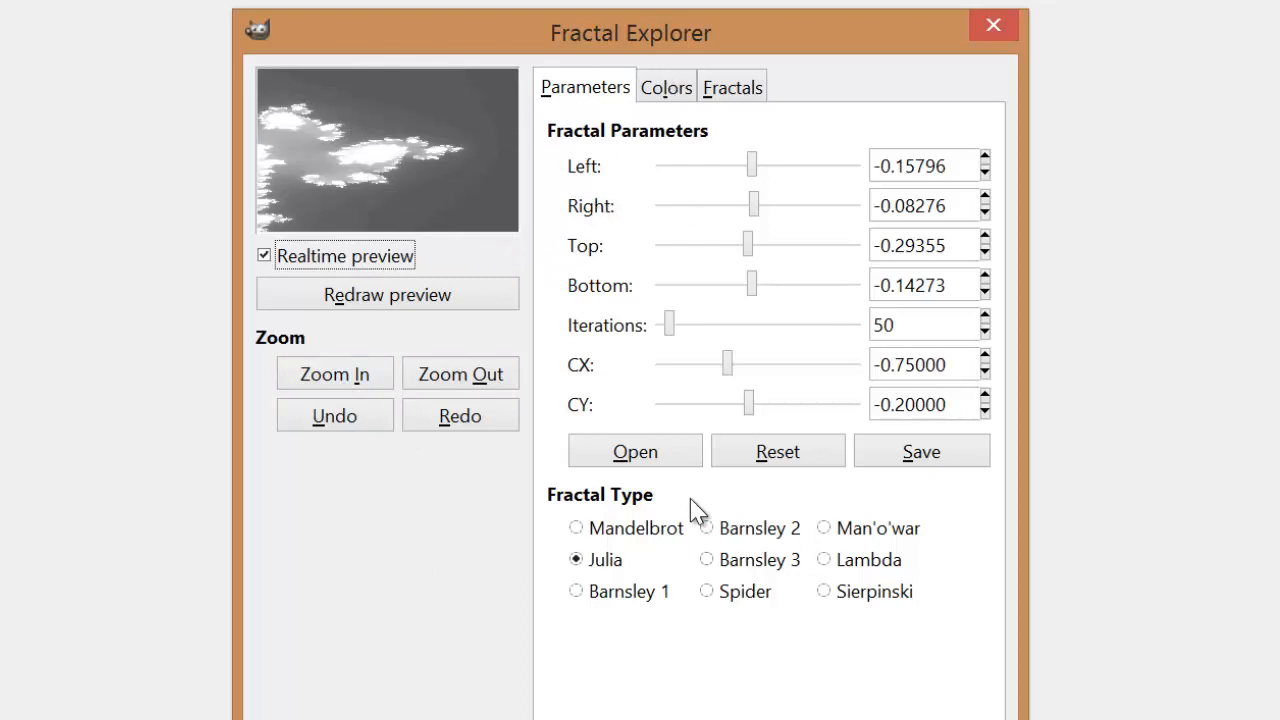
# Step: Switch the fractal type to Mandelbrot and reset the fractal parameters to their defaults
pyautogui.click(578, 530)
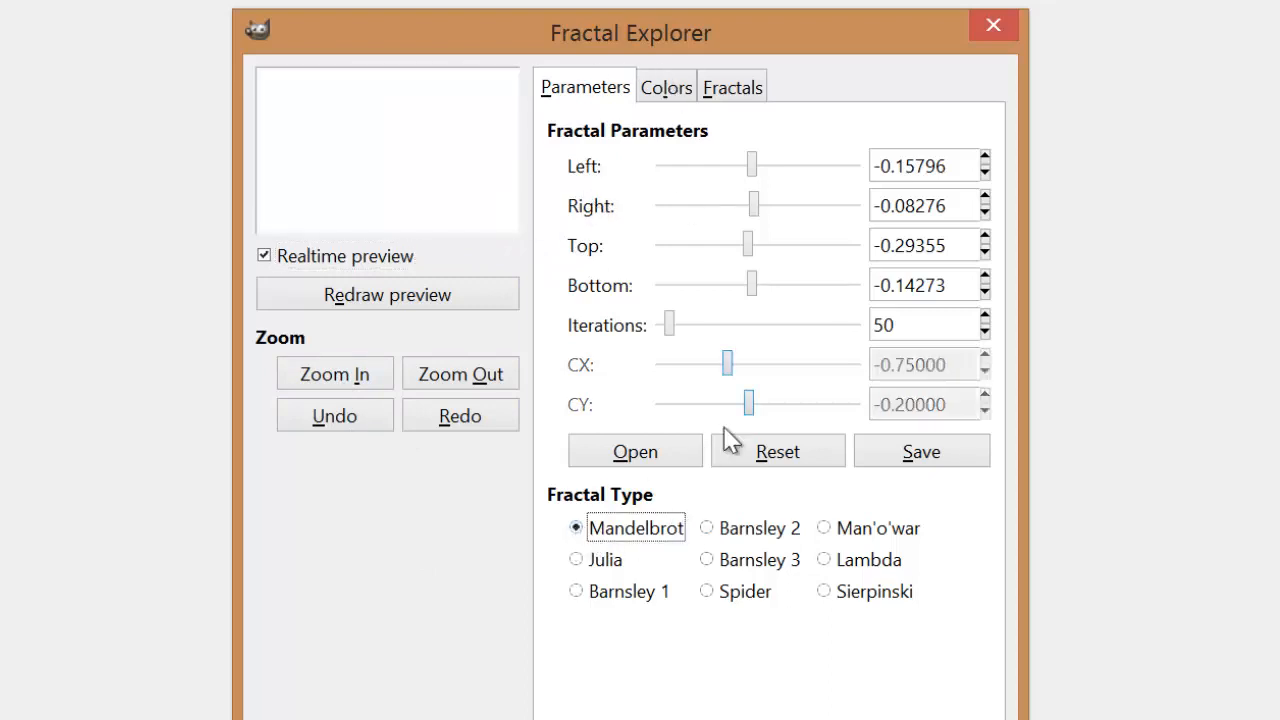
pyautogui.click(766, 458)
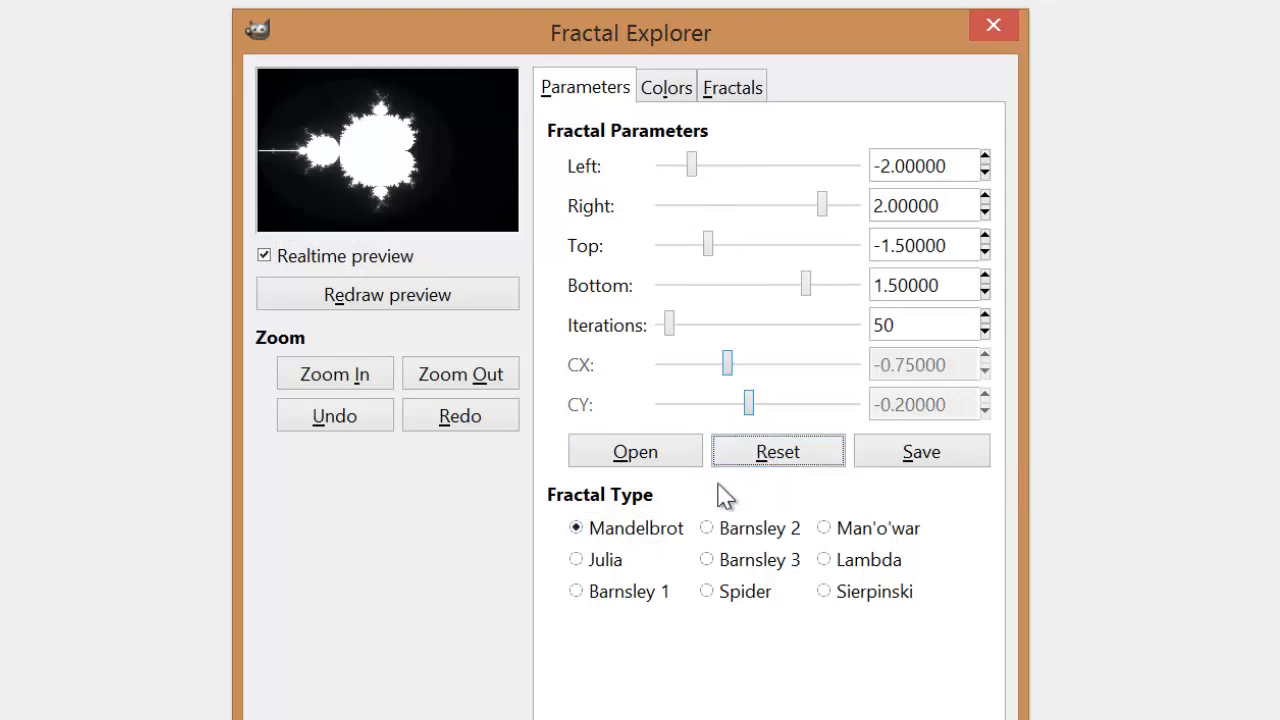
# Step: Preview the Julia, Spider, Barnsley 3, Barnsley 2, Man'o'war, Lambda and Sierpinski fractal types, settling on Julia
pyautogui.click(590, 566)
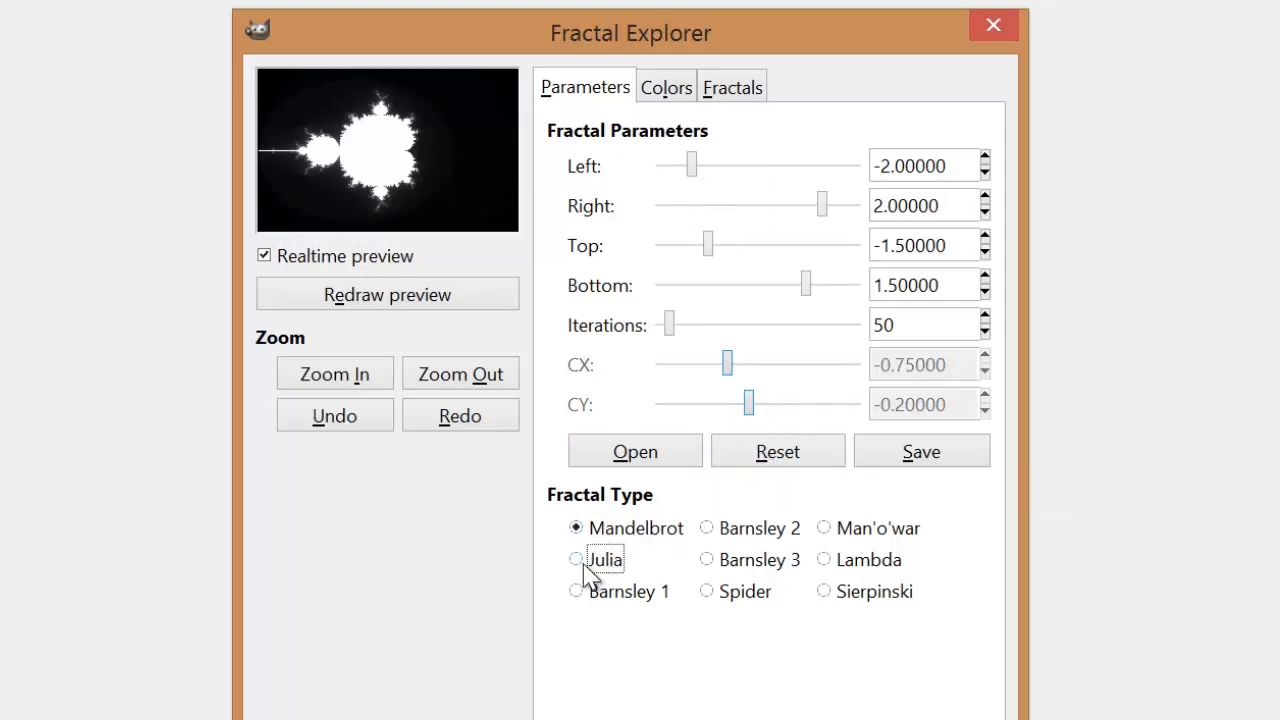
pyautogui.click(724, 598)
pyautogui.click(726, 566)
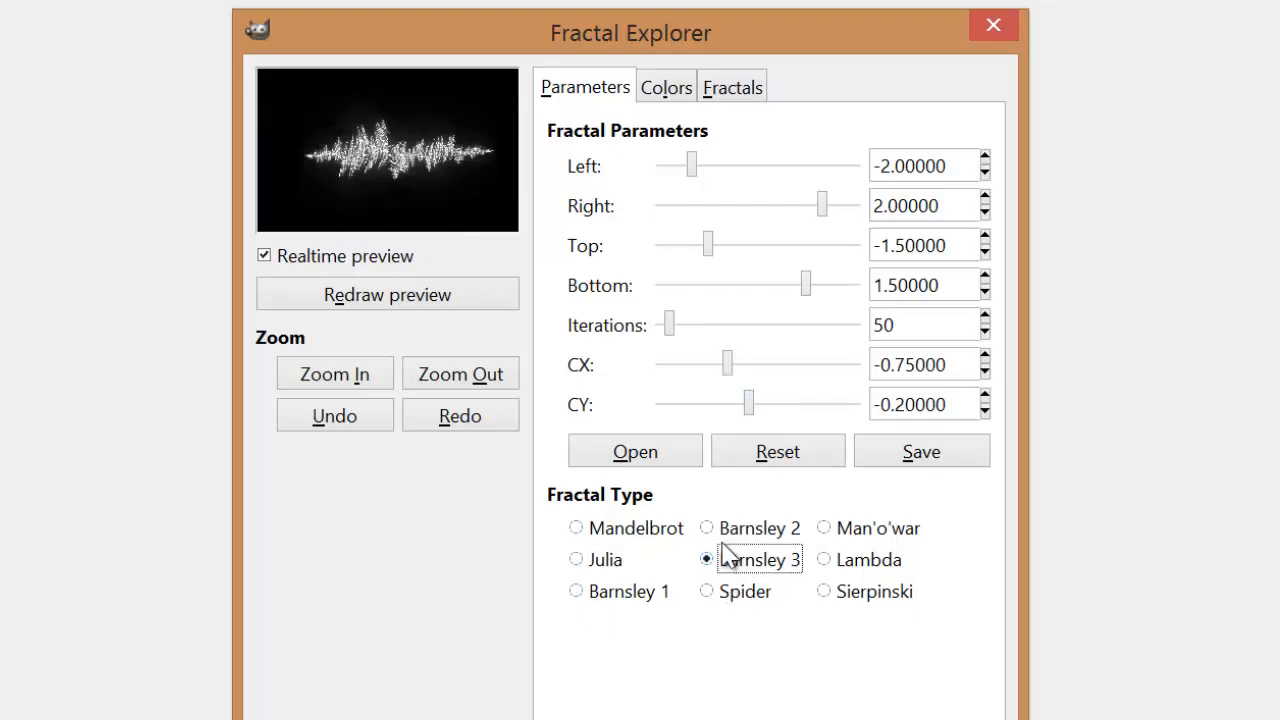
pyautogui.click(726, 538)
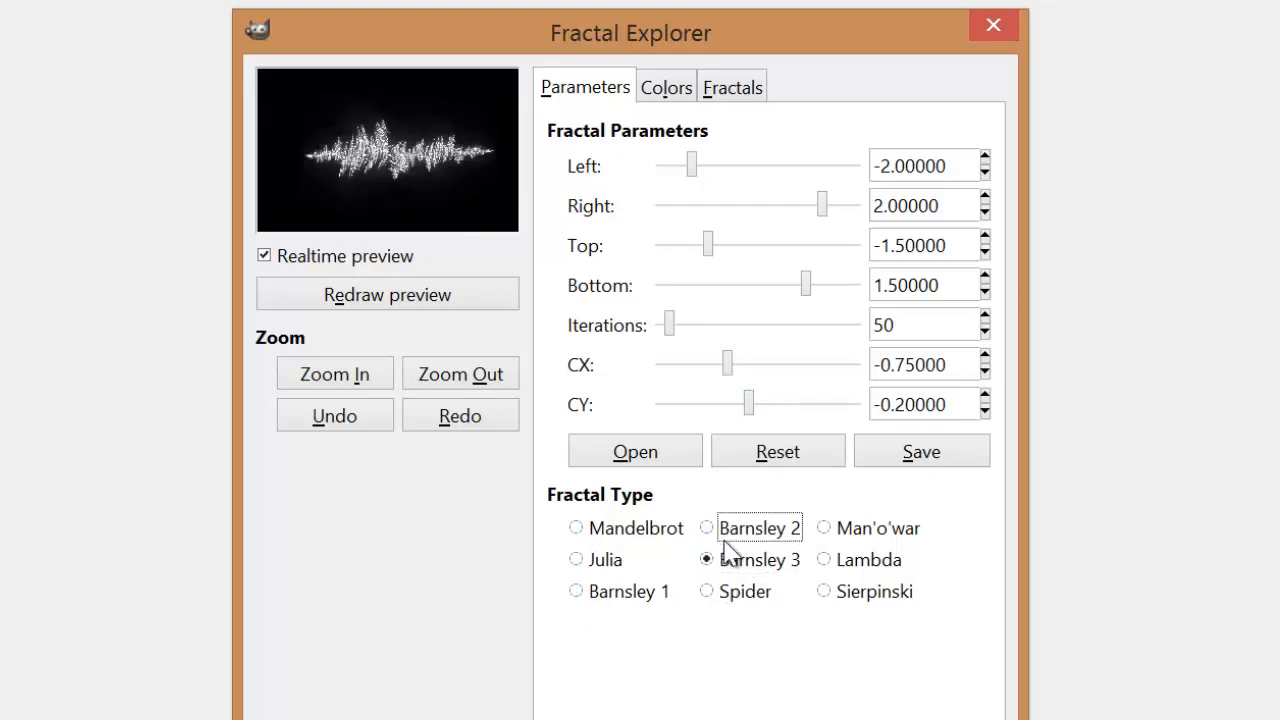
pyautogui.click(830, 538)
pyautogui.click(826, 564)
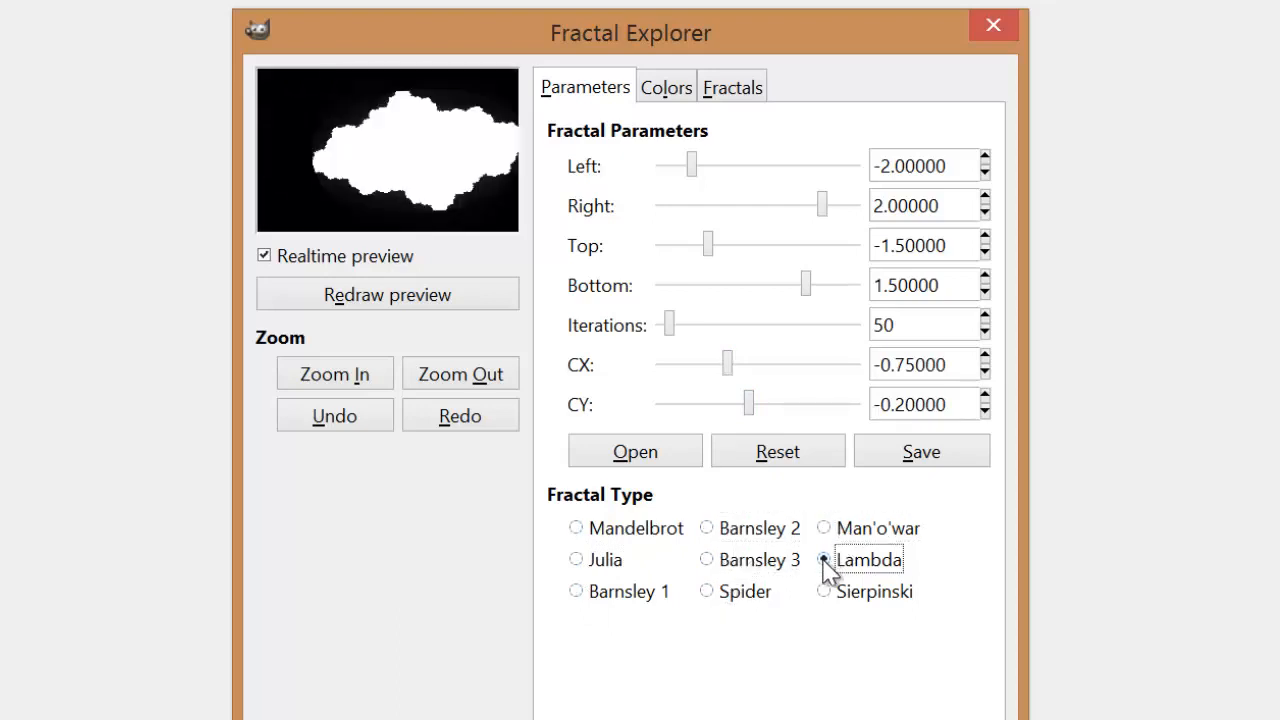
pyautogui.click(826, 591)
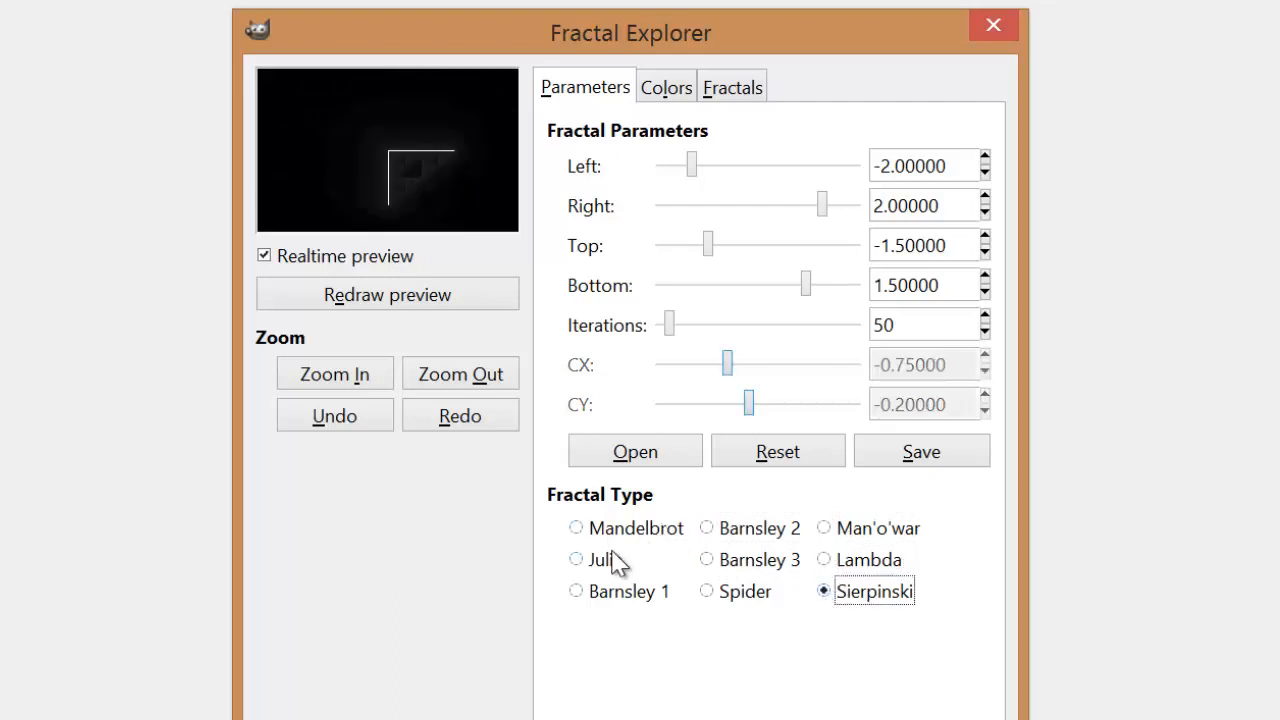
pyautogui.click(579, 559)
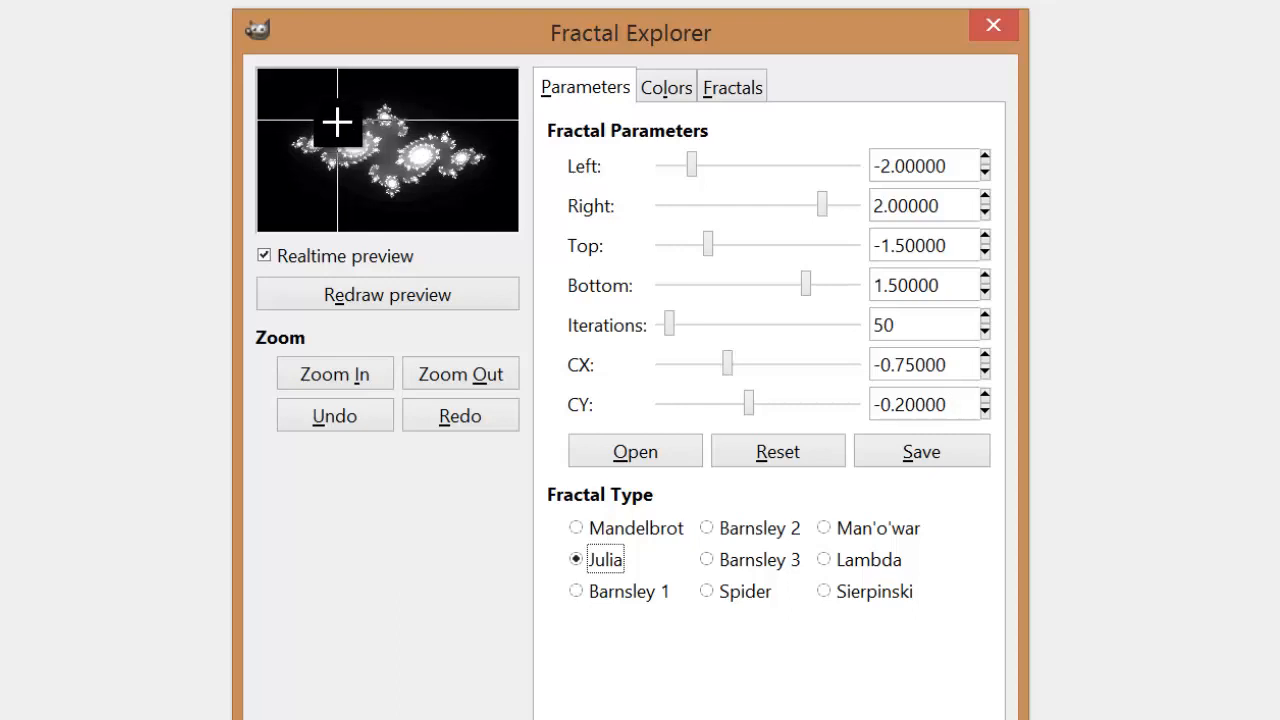
# Step: Zoom the Julia fractal preview in twice, narrowing it to about -0.253 to -0.110 horizontally and -0.091 to 0.091 vertically
pyautogui.moveTo(337, 126); pyautogui.dragTo(384, 170)
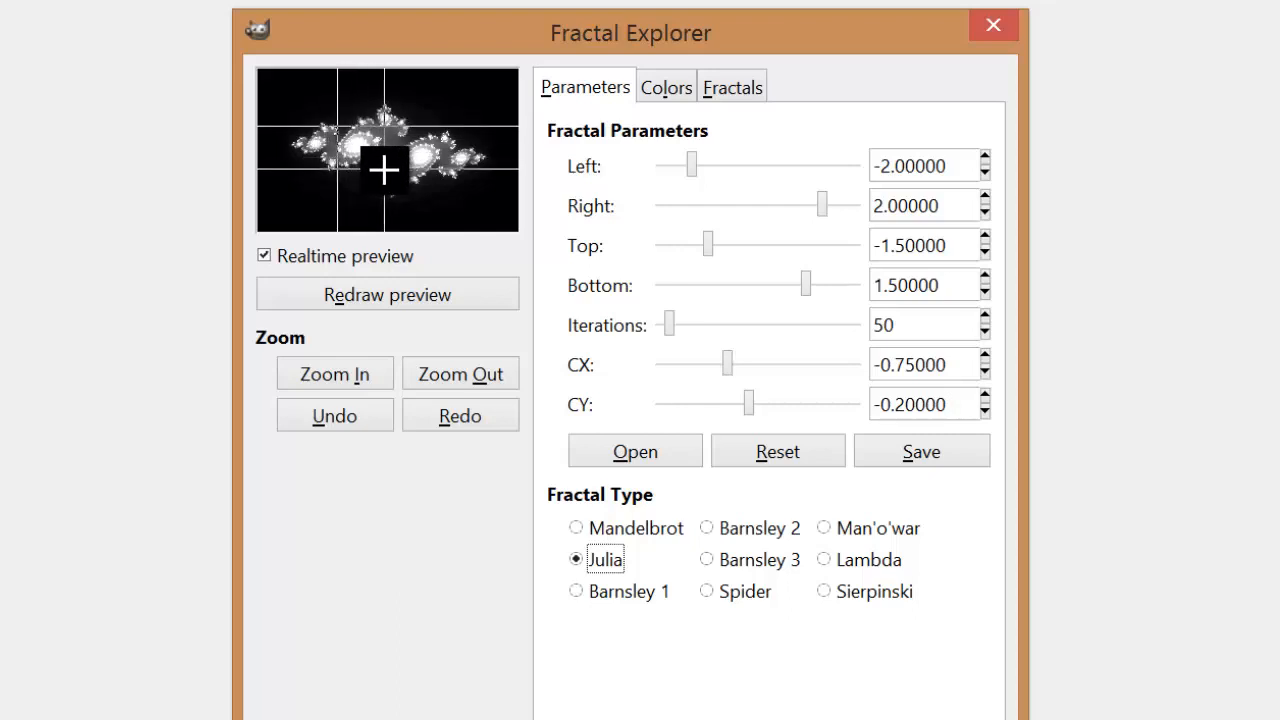
pyautogui.moveTo(384, 170); pyautogui.dragTo(384, 170)
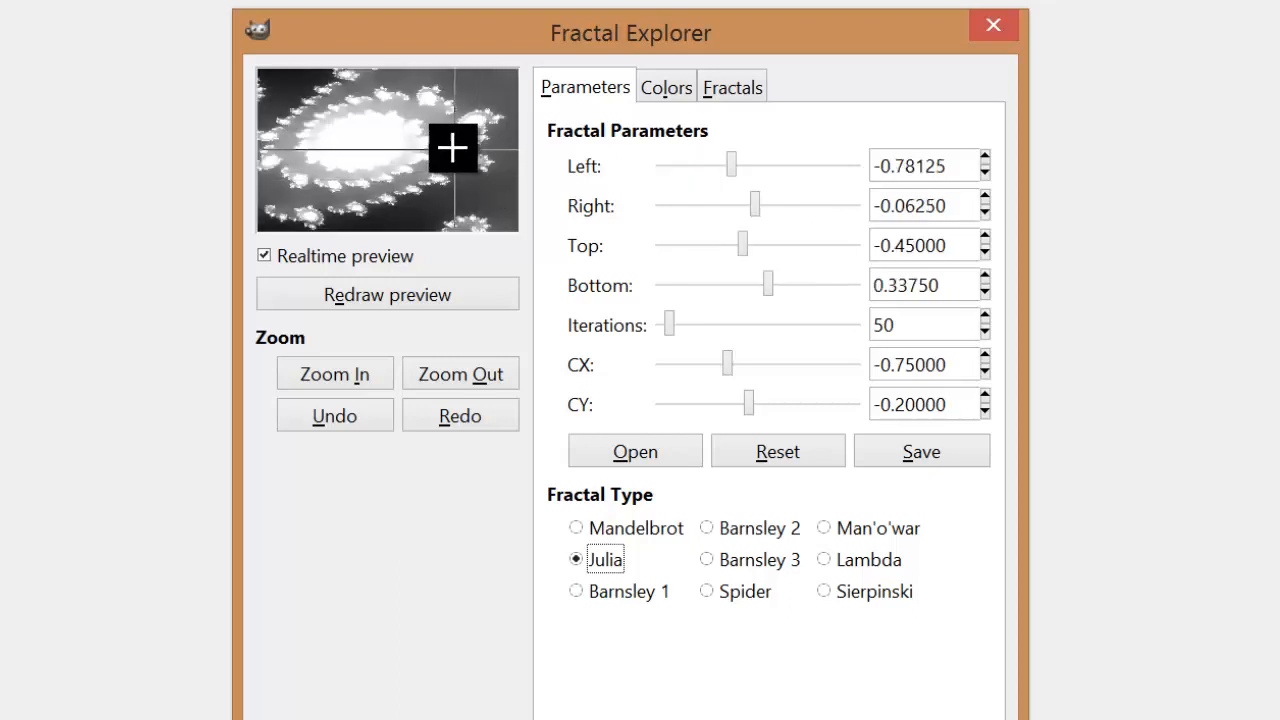
pyautogui.moveTo(450, 144); pyautogui.dragTo(501, 180)
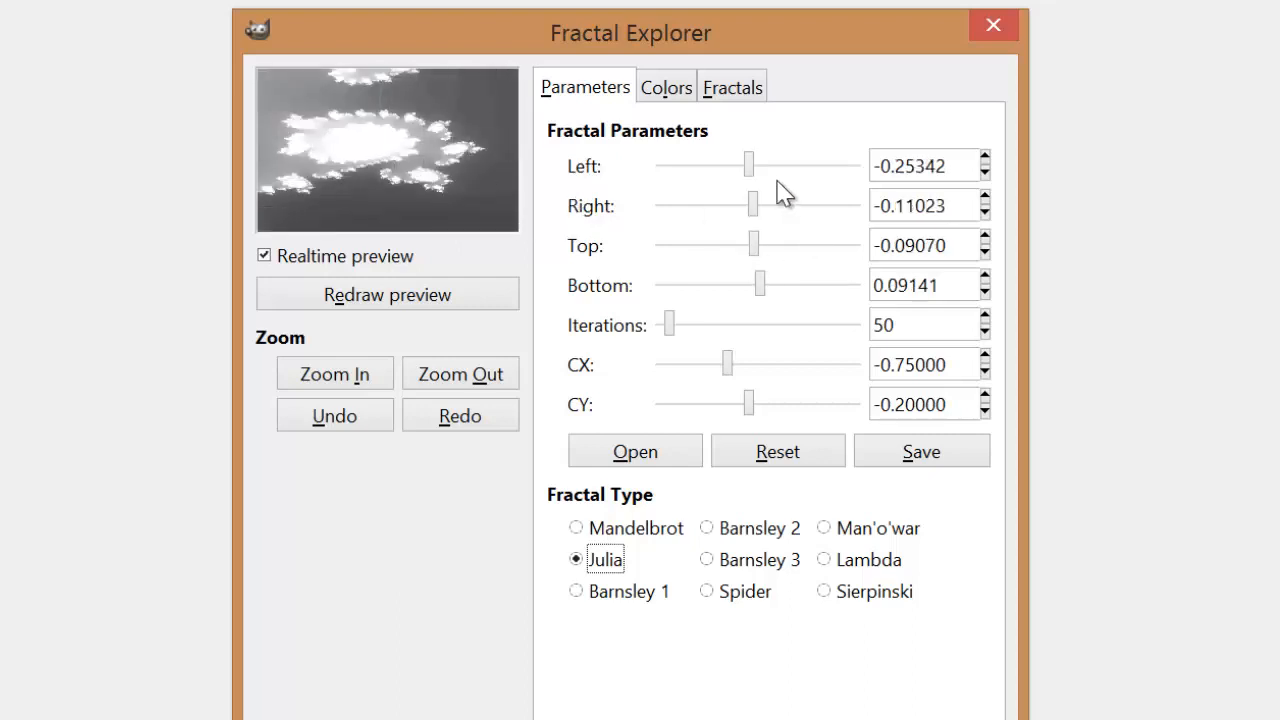
# Step: Adjust the Julia fractal parameters to CX -0.85079, 279 iterations and Bottom 0.14136
pyautogui.moveTo(728, 368); pyautogui.dragTo(728, 370)
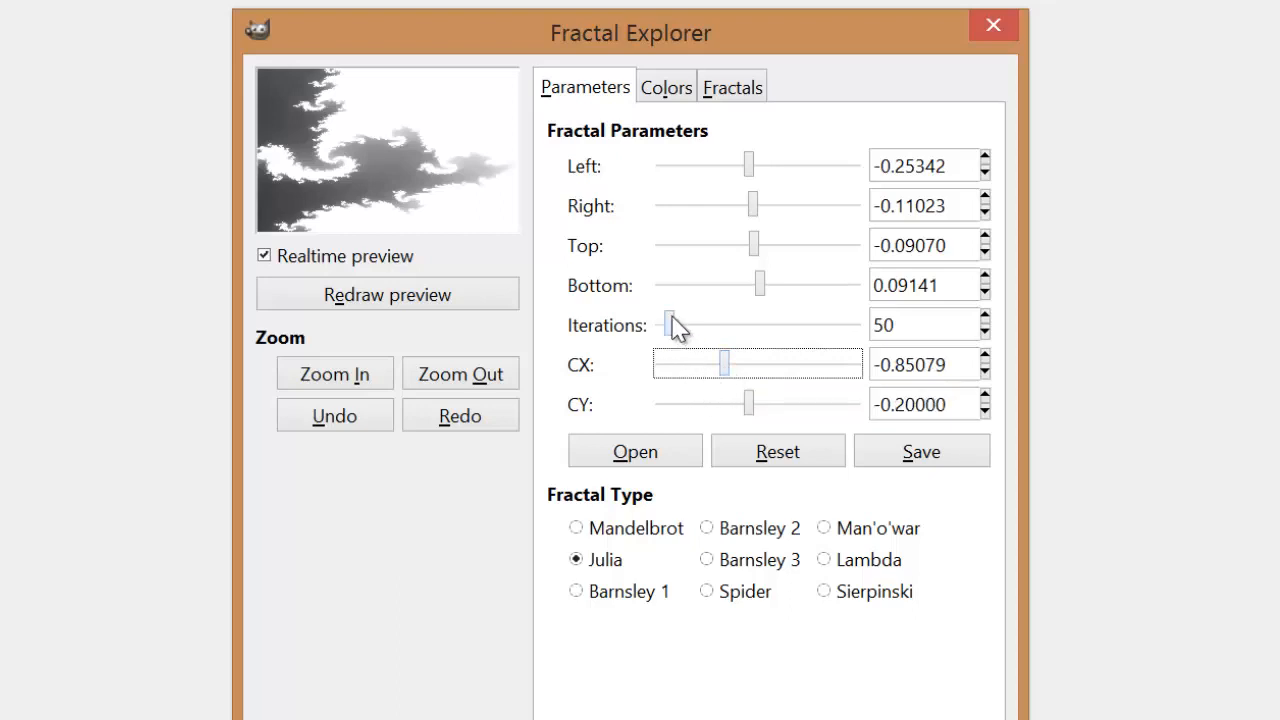
pyautogui.moveTo(671, 325); pyautogui.dragTo(717, 331)
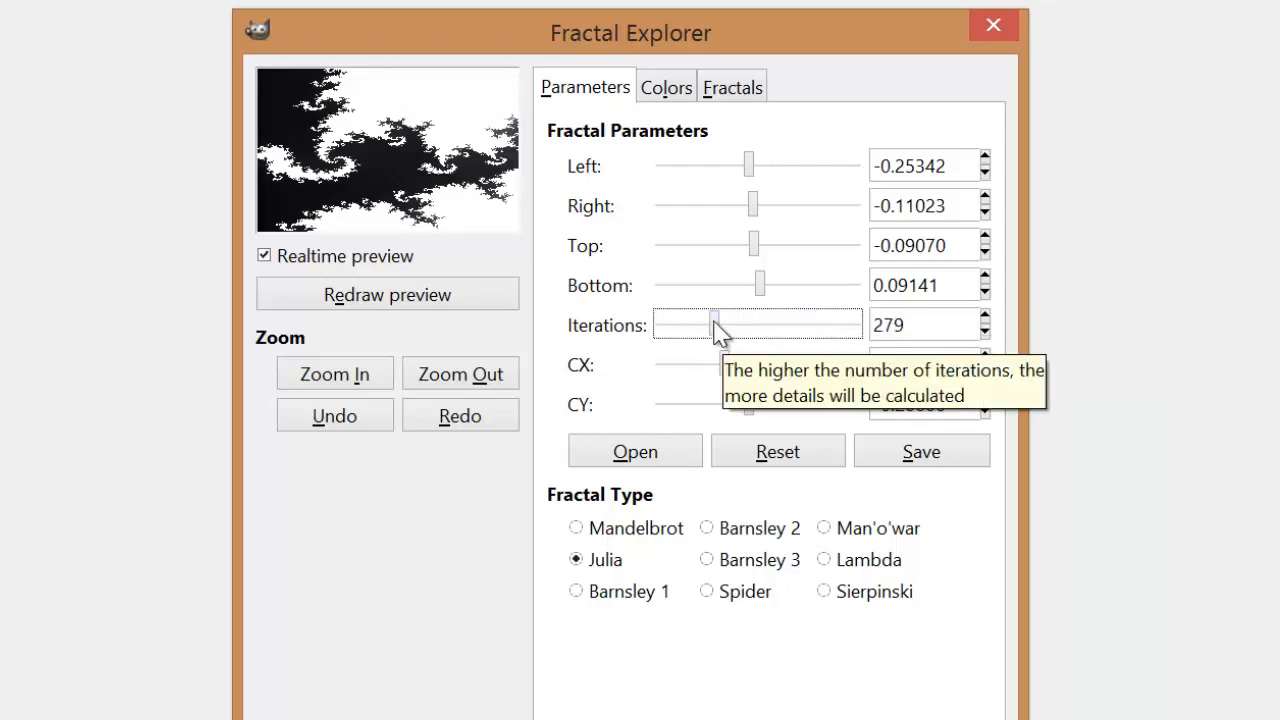
pyautogui.moveTo(770, 294)
pyautogui.mouseDown()
pyautogui.moveTo(759, 285)
pyautogui.moveTo(770, 292)
pyautogui.mouseUp()
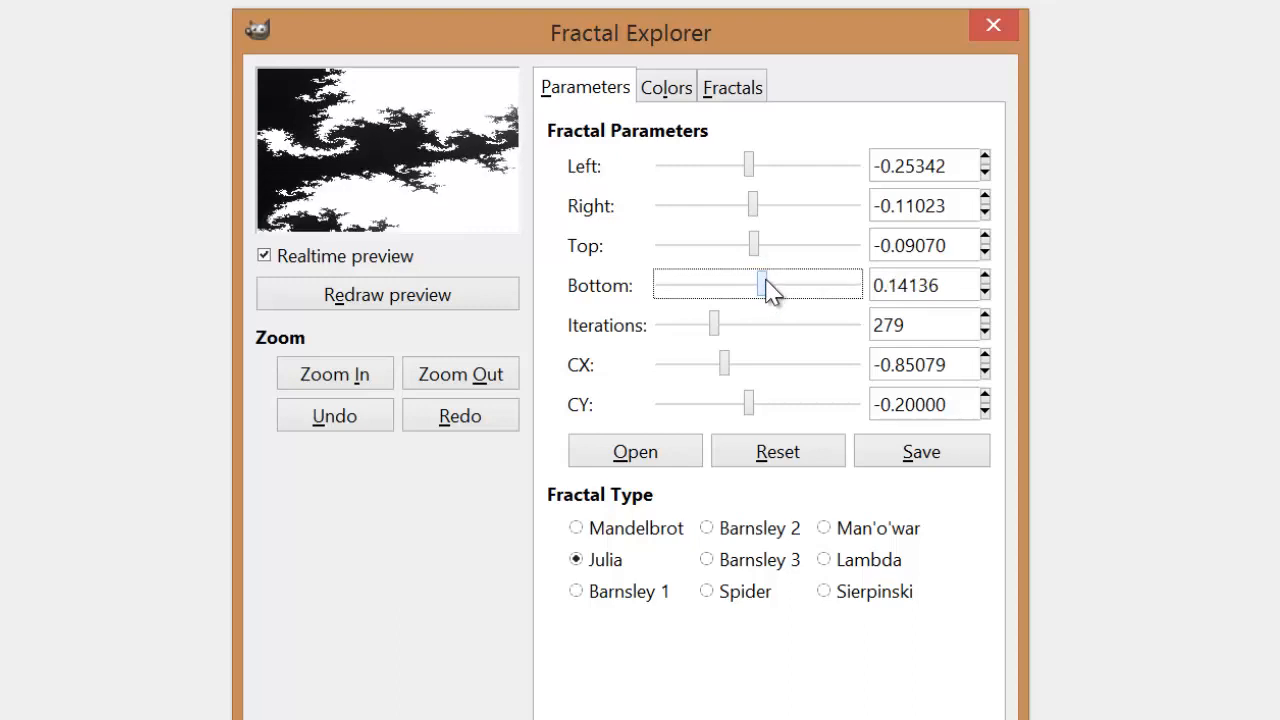
# Step: Color the fractal as specified by the color functions, using Sine for red, None for green and Sine for blue
pyautogui.click(664, 92)
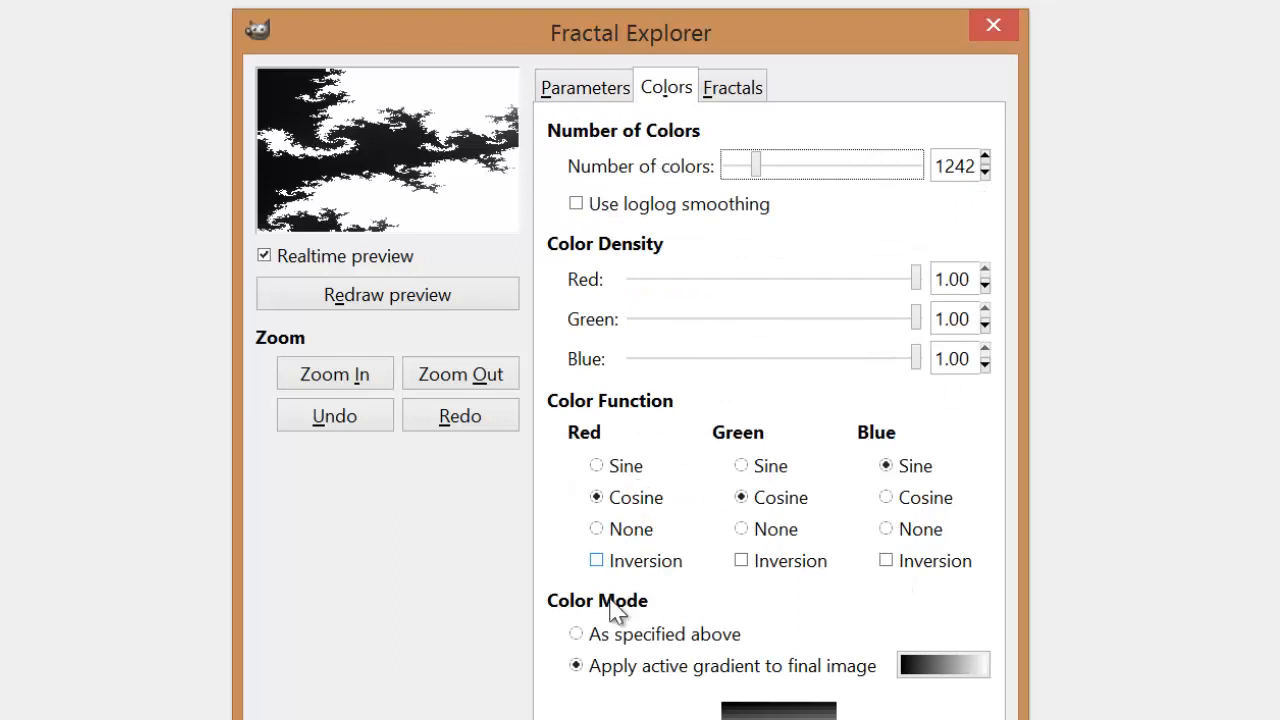
pyautogui.click(597, 636)
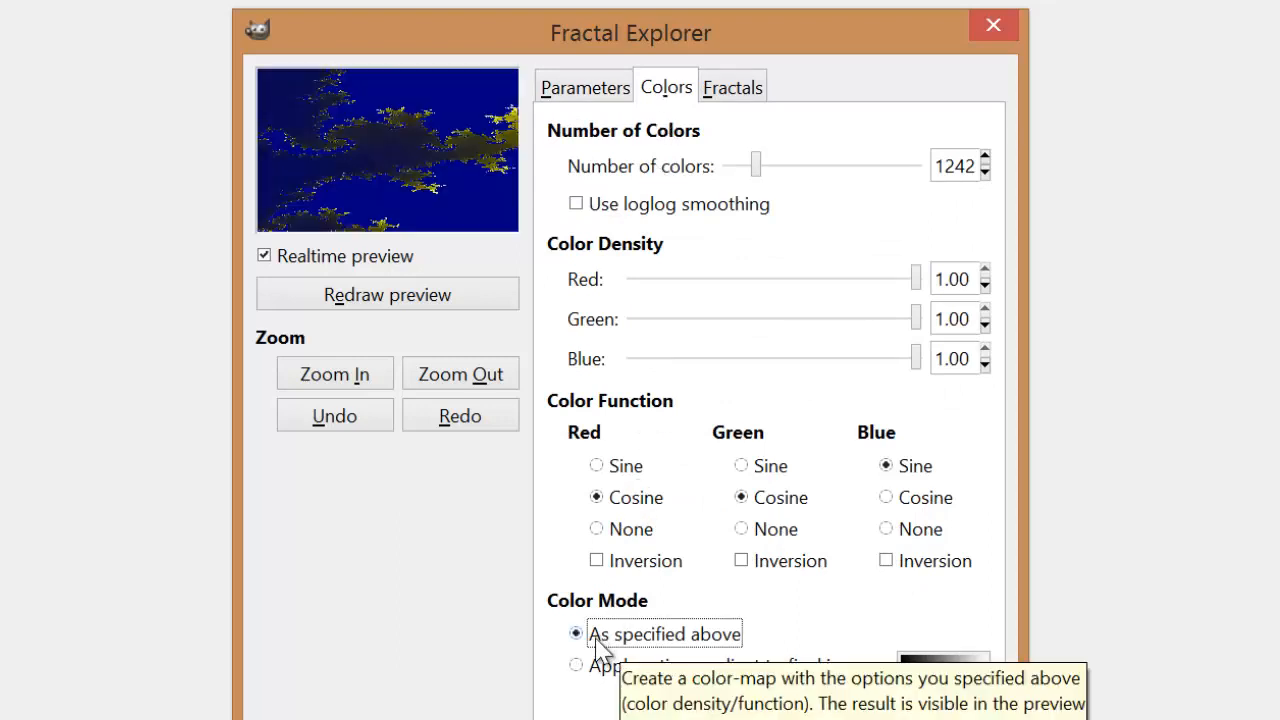
pyautogui.click(605, 466)
pyautogui.click(749, 476)
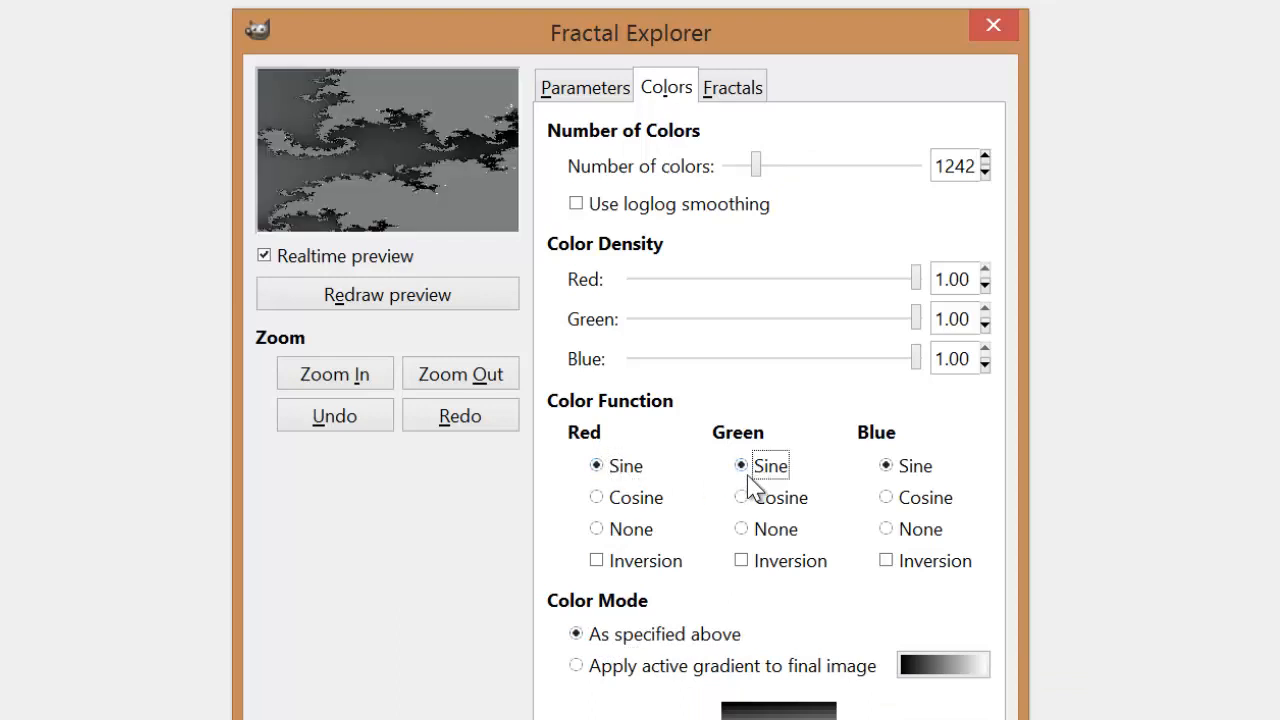
pyautogui.click(755, 530)
pyautogui.click(898, 532)
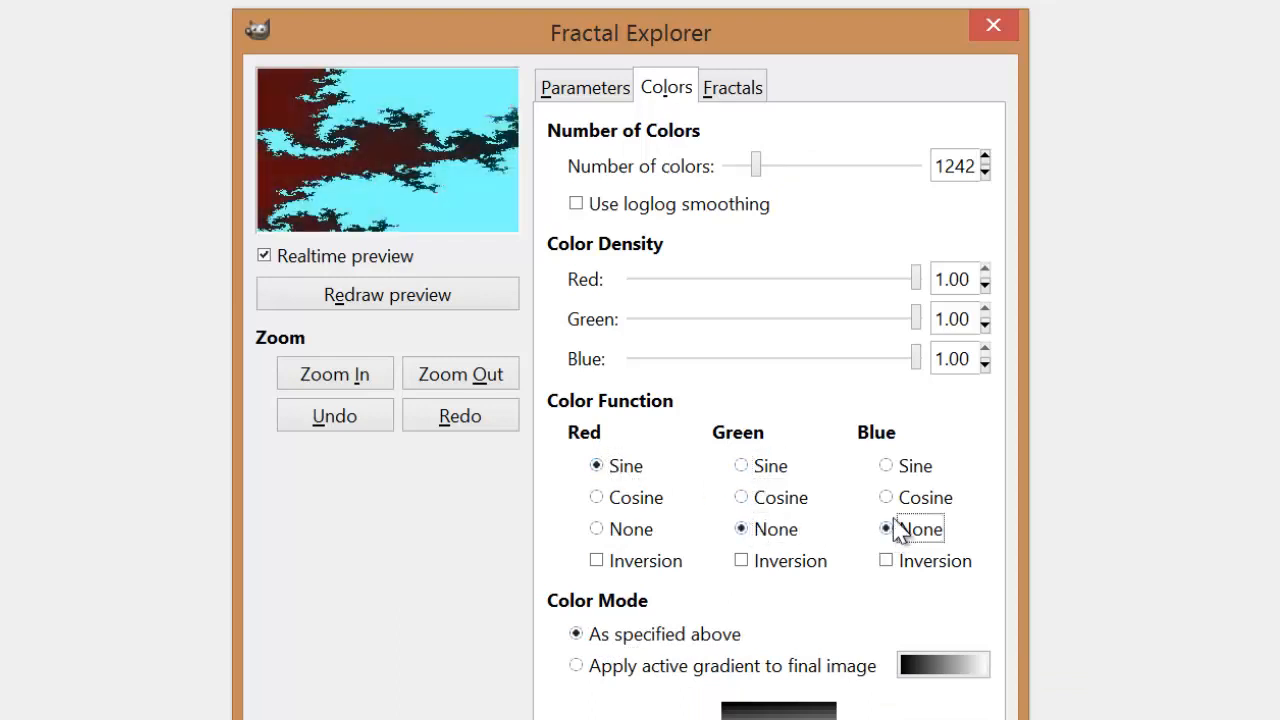
pyautogui.click(896, 497)
pyautogui.click(890, 468)
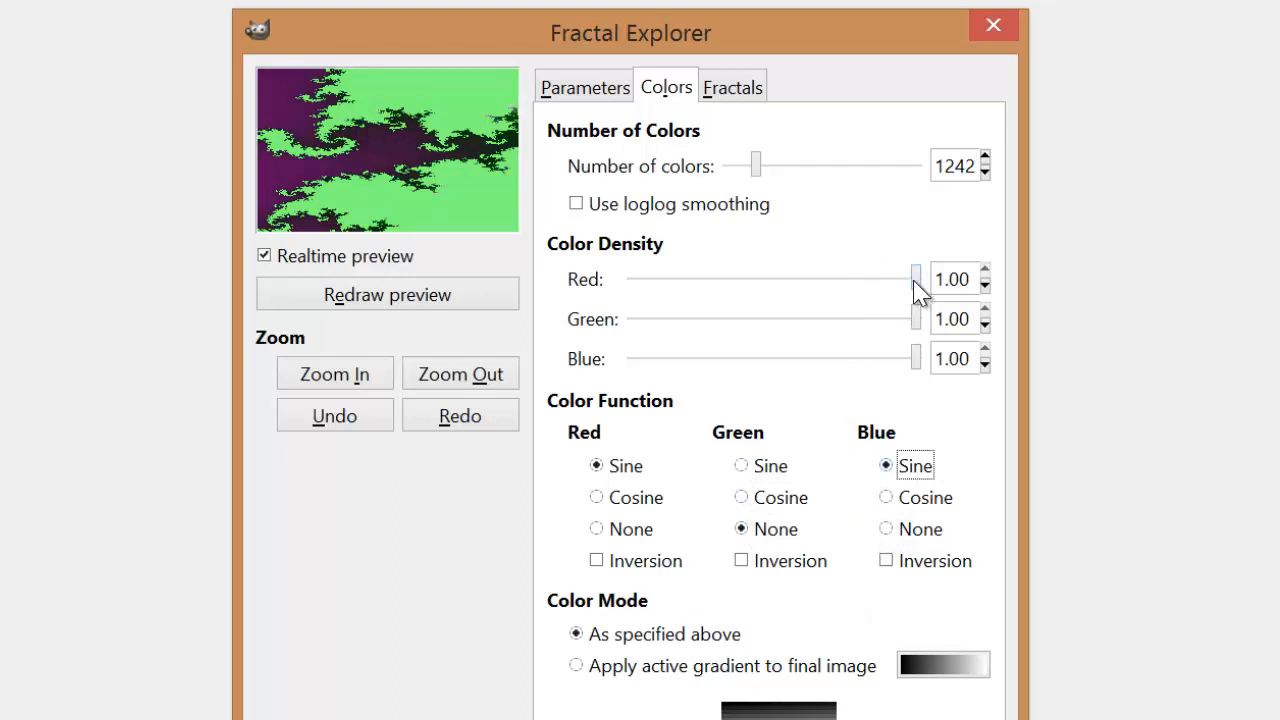
# Step: Reduce the red color density to 0.55 and set the green color function to Sine after trying Cosine
pyautogui.moveTo(916, 285); pyautogui.dragTo(789, 263)
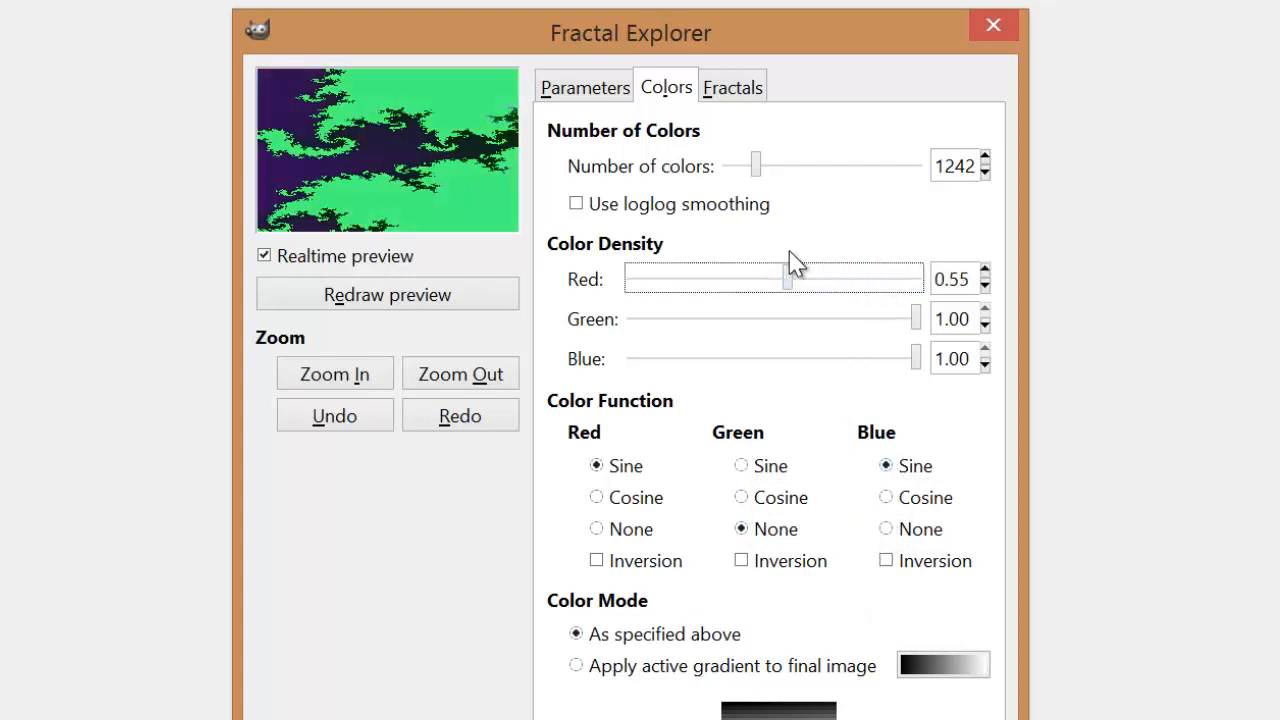
pyautogui.click(764, 474)
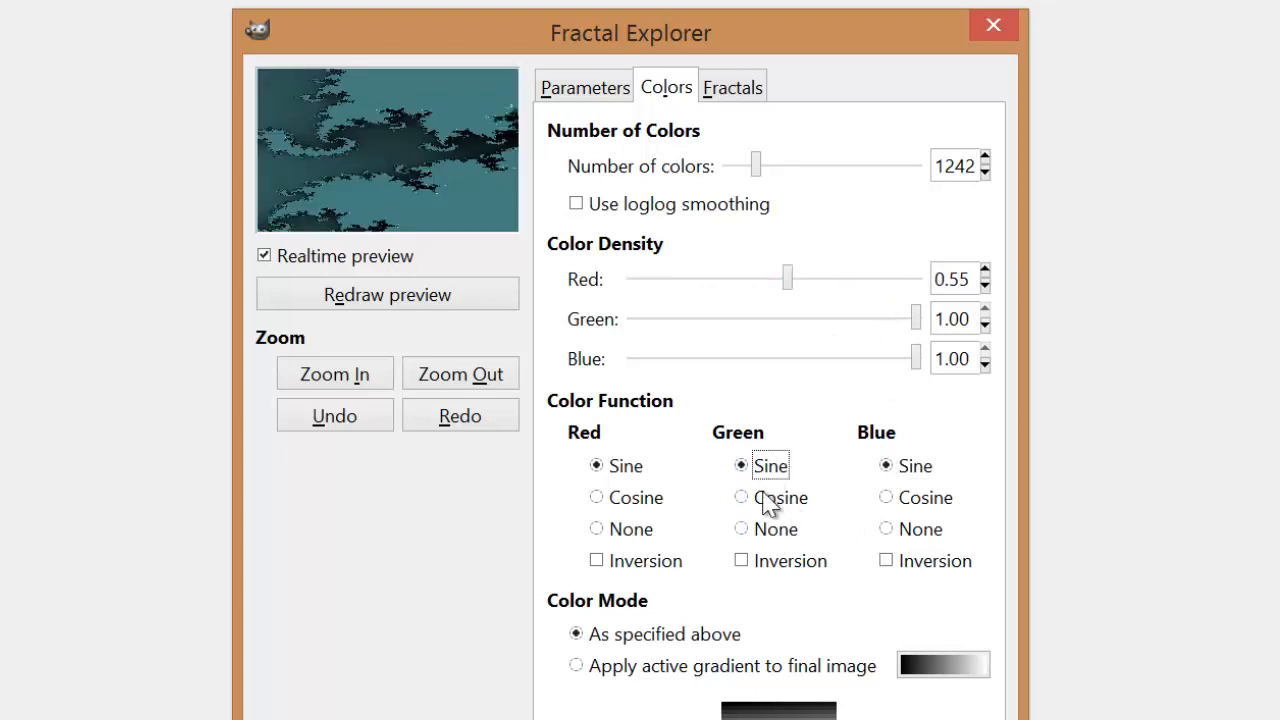
pyautogui.click(764, 499)
pyautogui.click(758, 470)
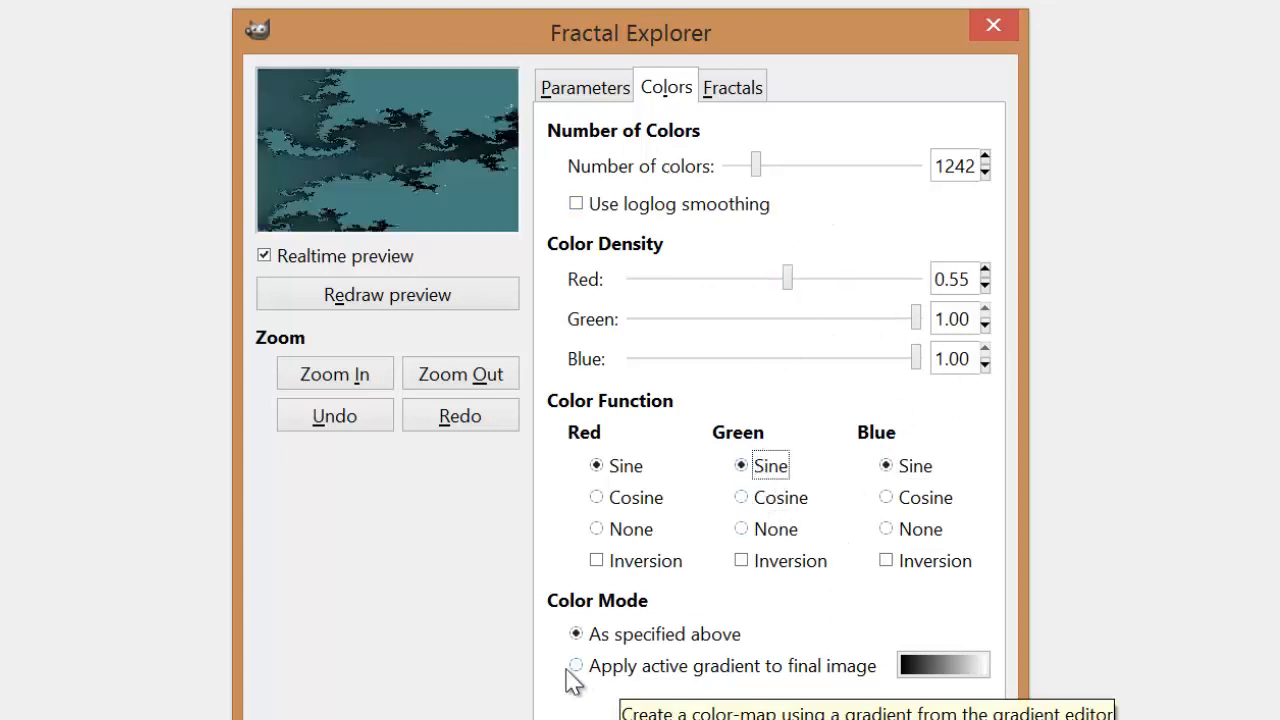
# Step: Switch the color mode to the active gradient, choose the Cold Steel gradient and render the fractal onto the image
pyautogui.click(608, 676)
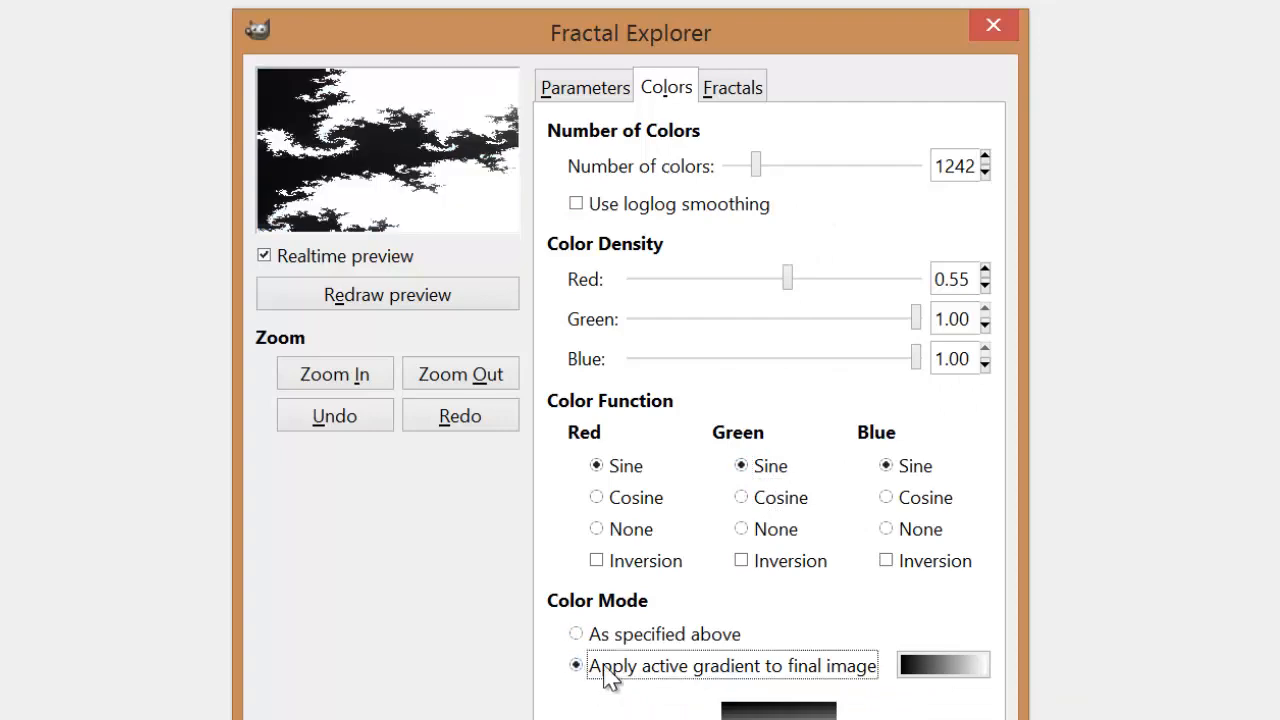
pyautogui.click(961, 666)
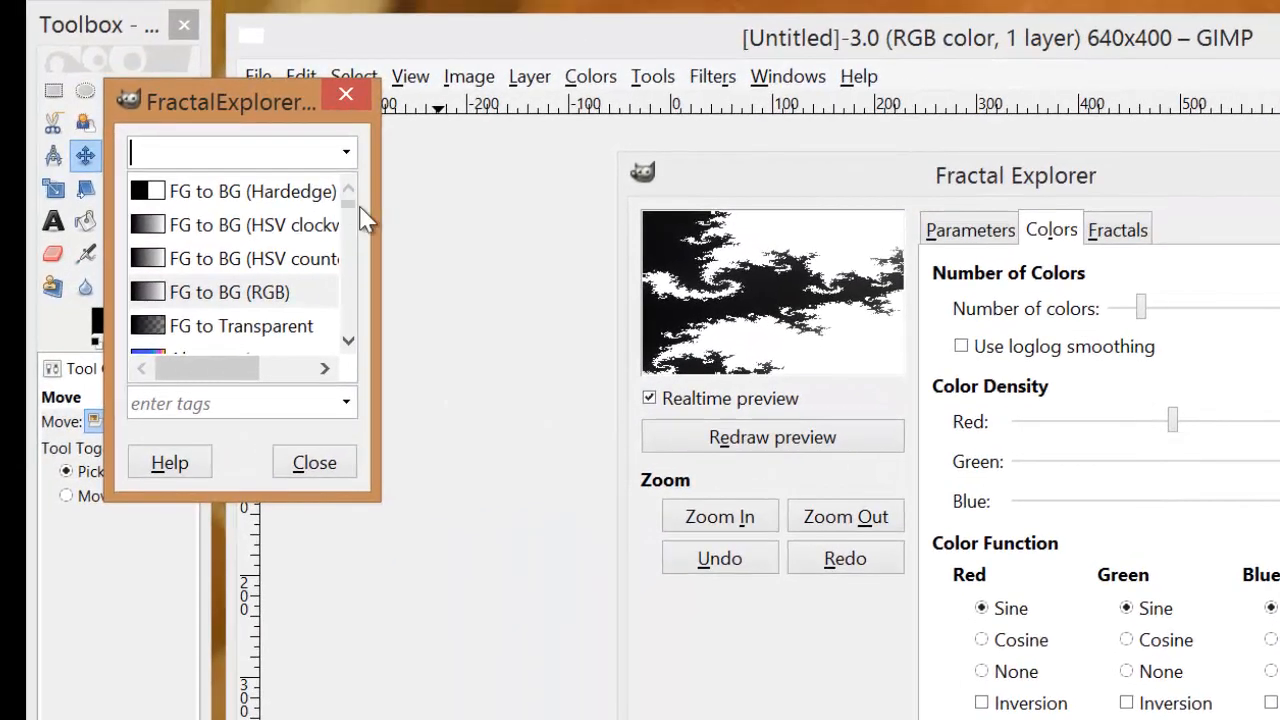
pyautogui.moveTo(350, 220); pyautogui.dragTo(351, 237)
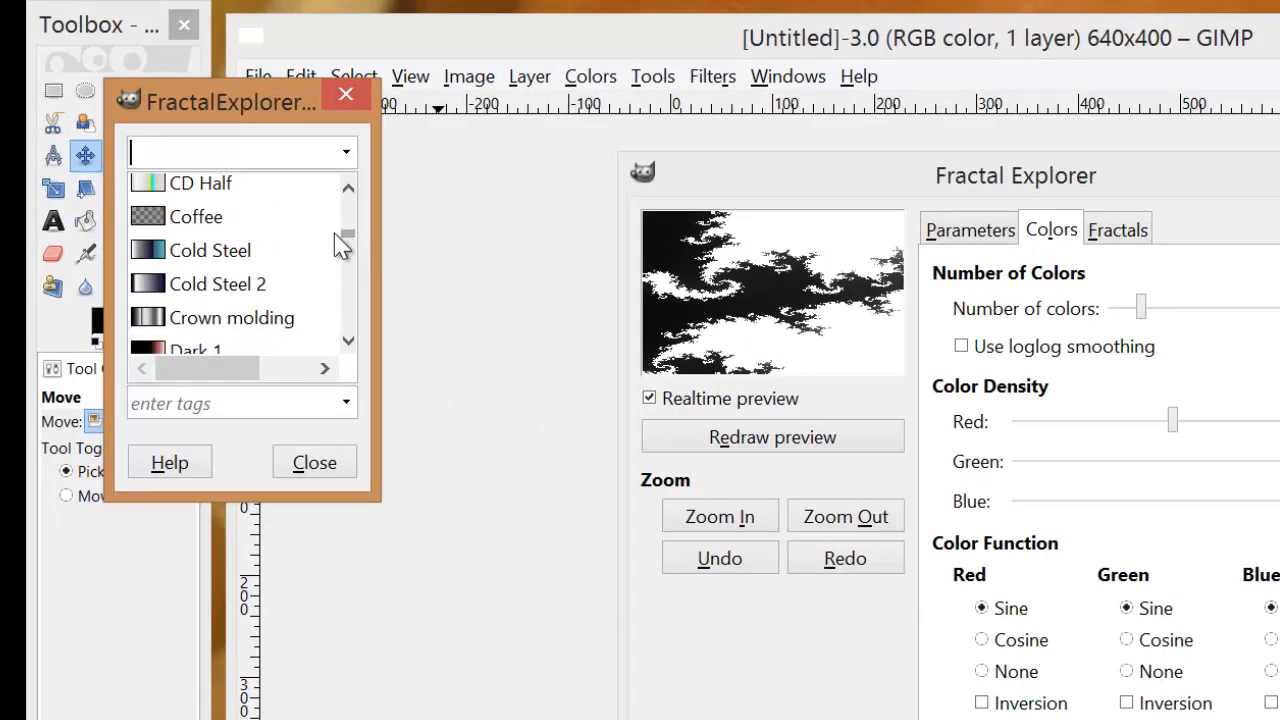
pyautogui.click(250, 258)
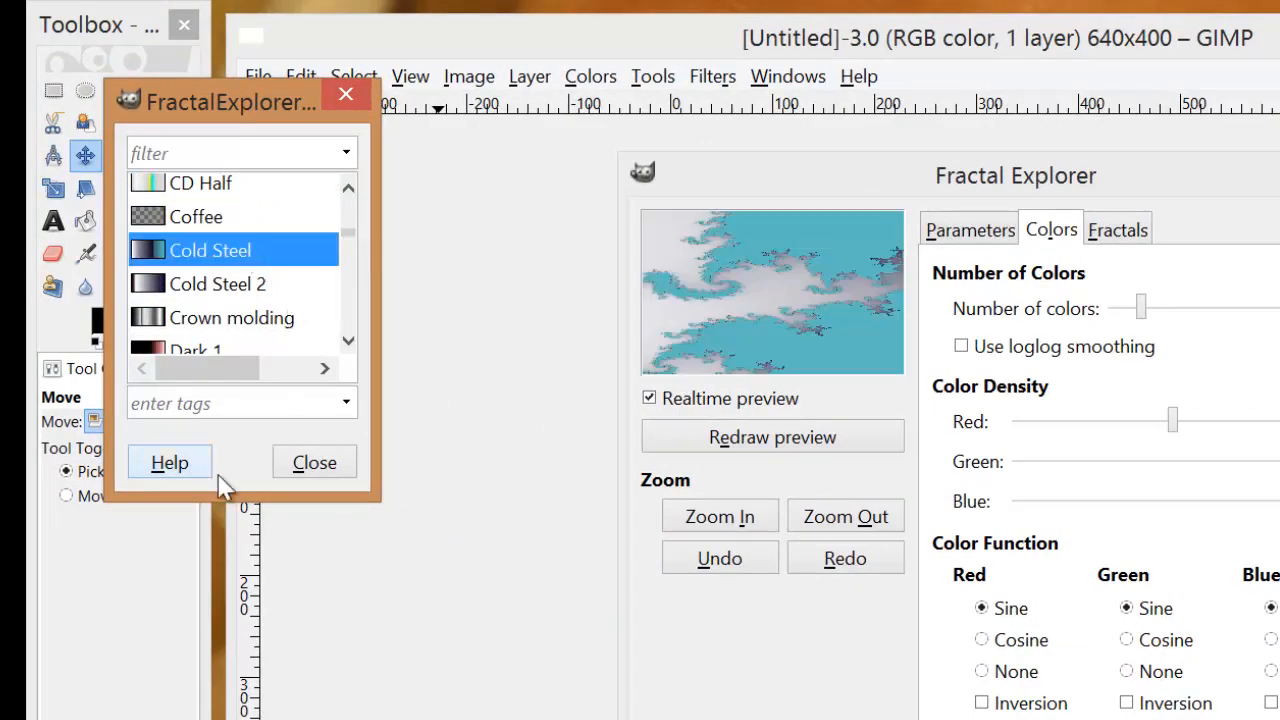
pyautogui.click(330, 474)
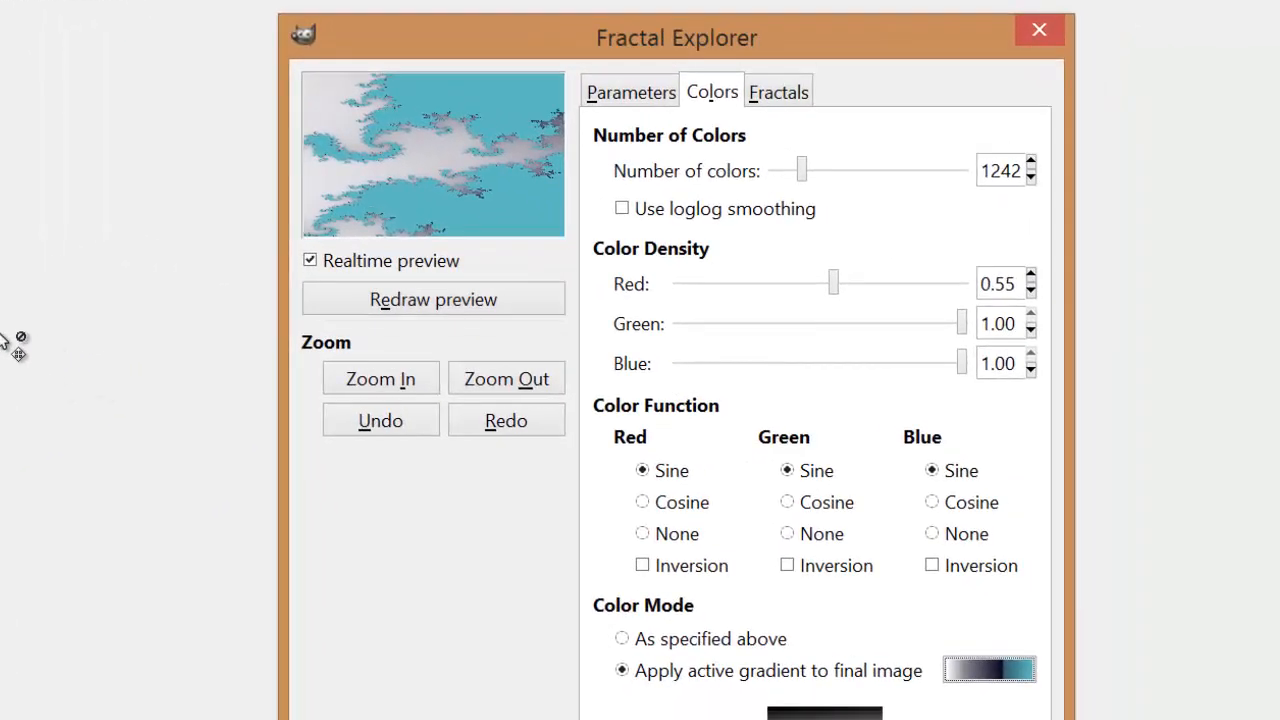
pyautogui.click(415, 292)
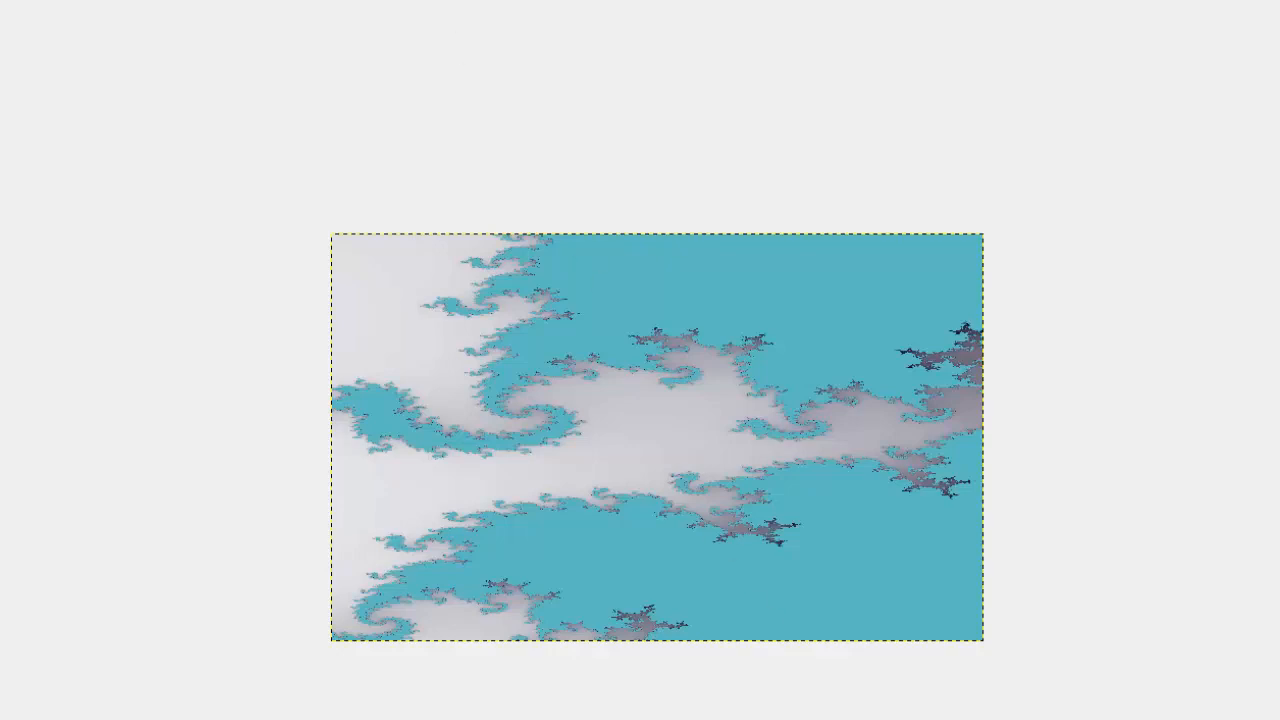
# Step: Reopen the Fractal Explorer render filter for the current image and bring up its color settings
pyautogui.click(372, 0)
pyautogui.moveTo(444, 423)
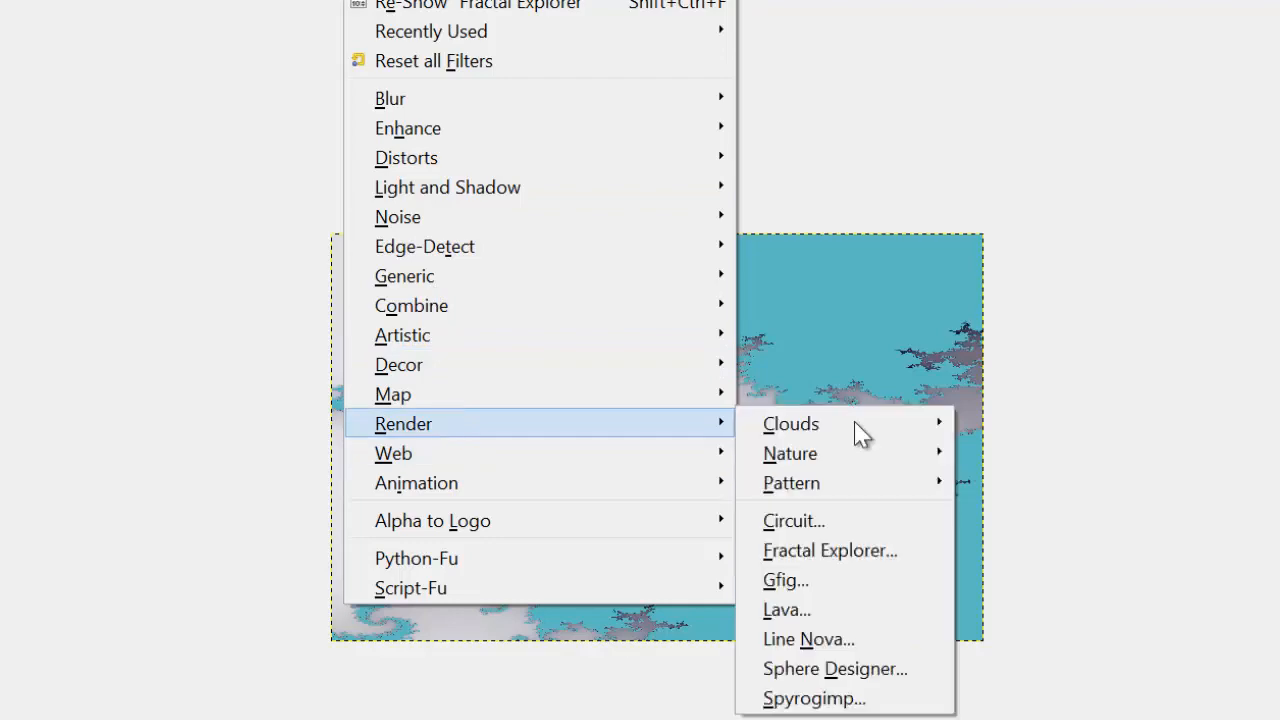
pyautogui.click(880, 550)
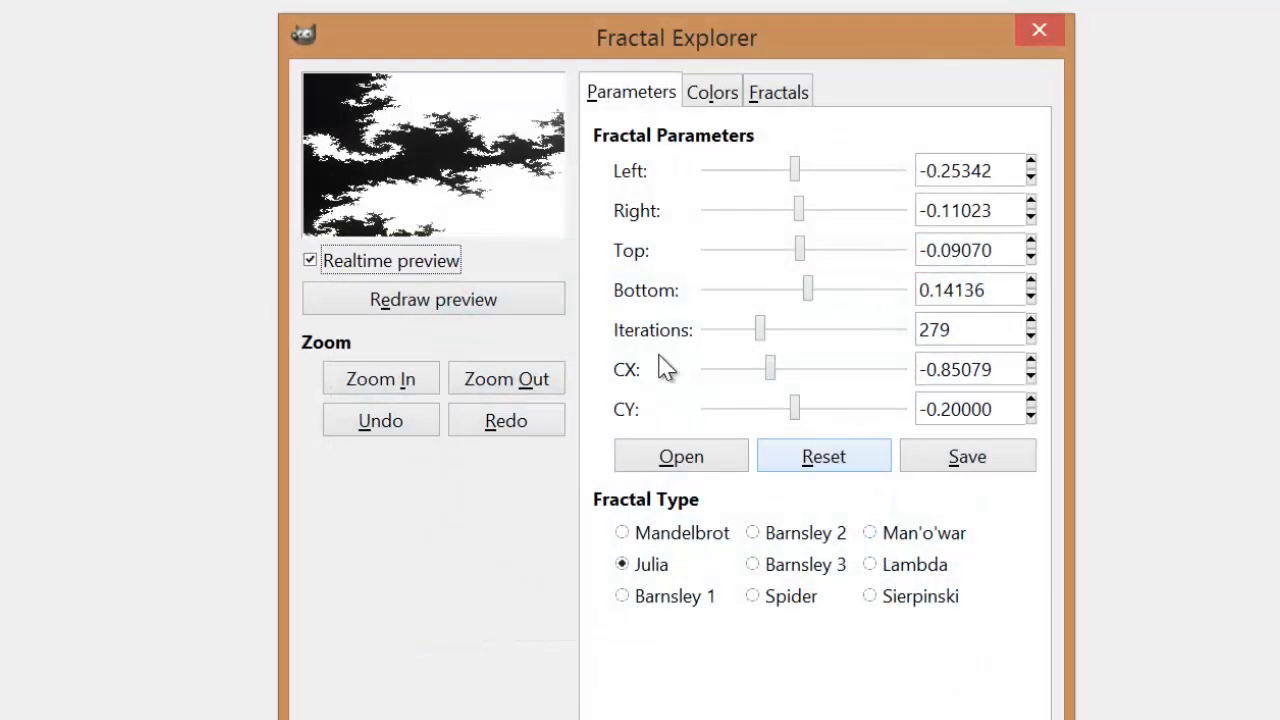
pyautogui.click(720, 96)
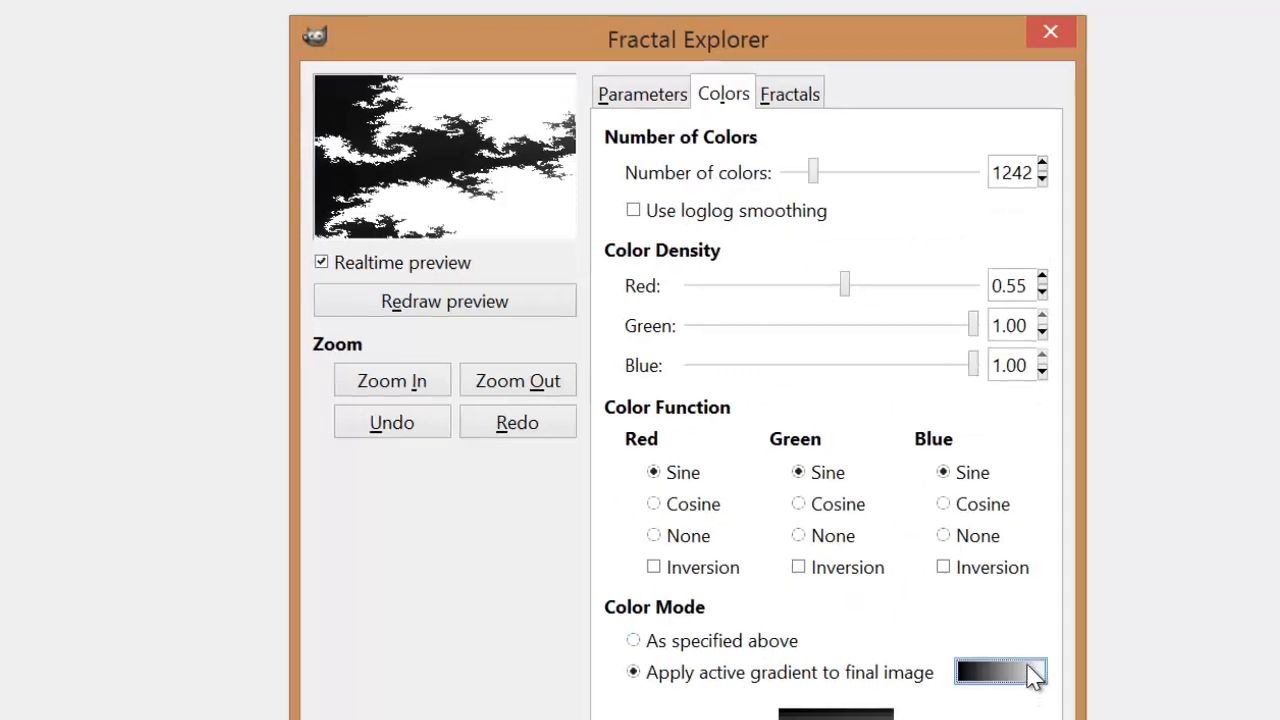
# Step: Try the Abstract 3 gradient for the fractal, settle on Abstract 2 and close the gradient selection
pyautogui.click(1020, 672)
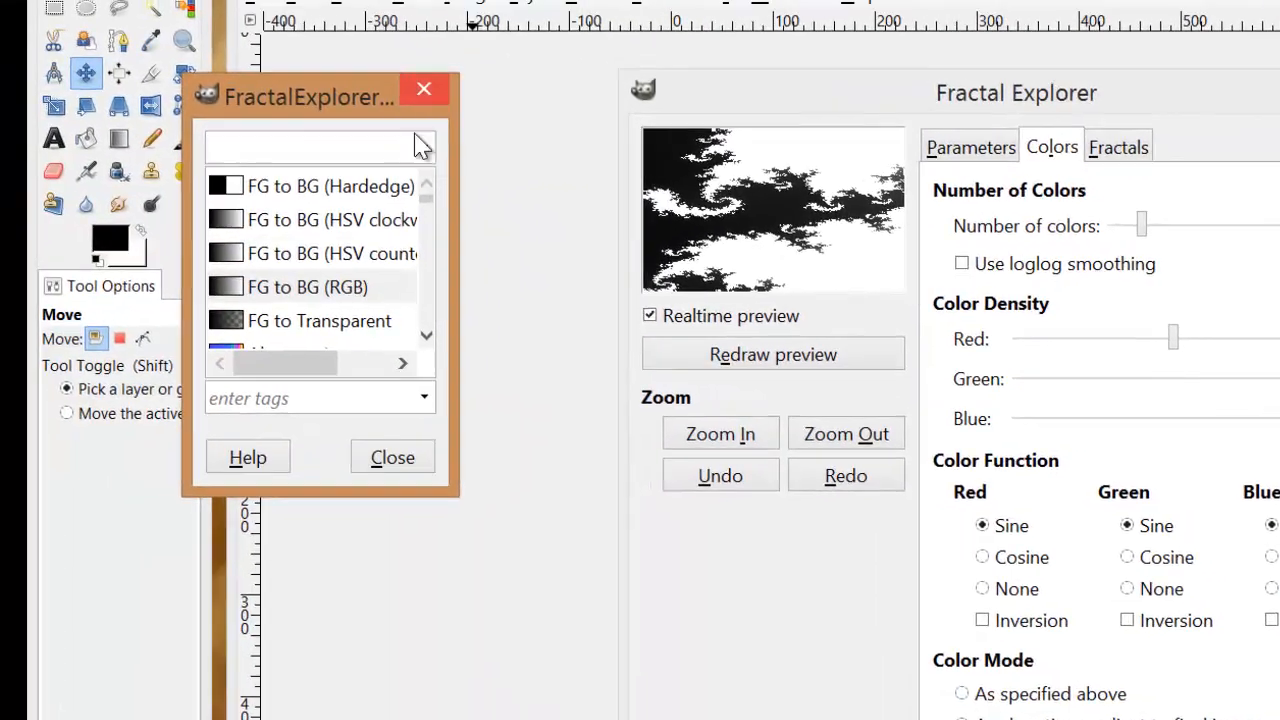
pyautogui.click(426, 336)
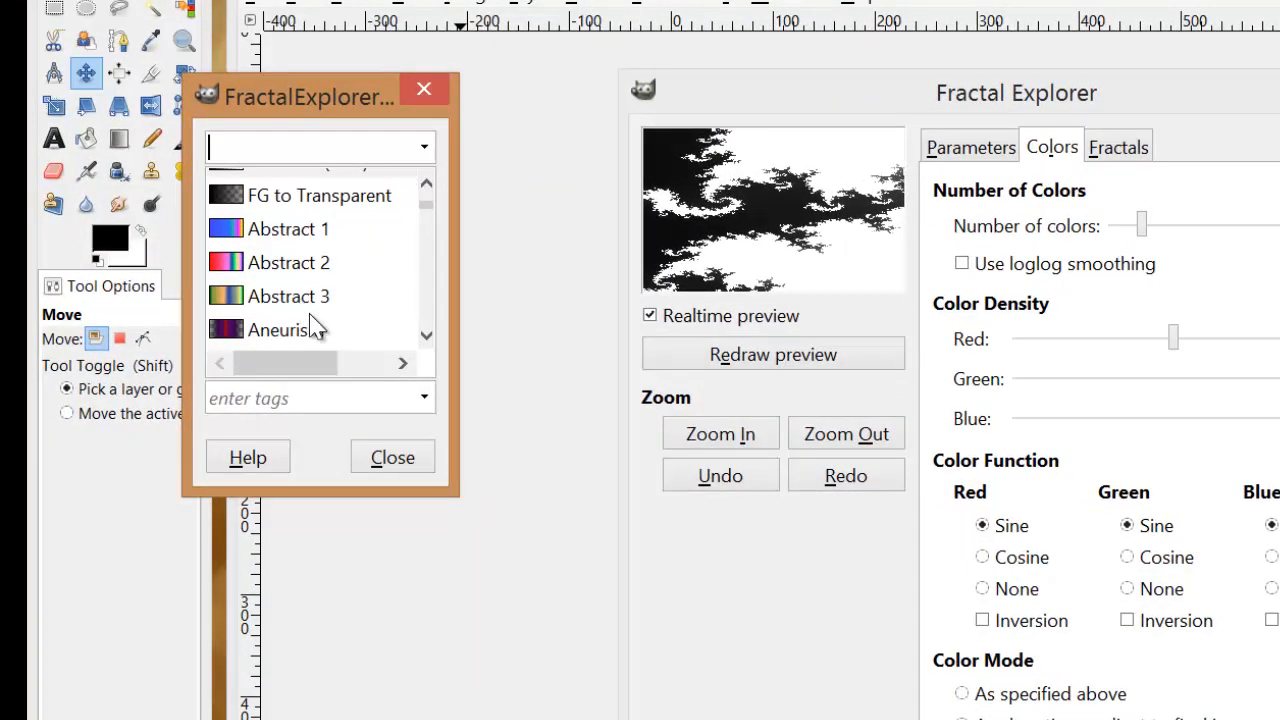
pyautogui.click(314, 322)
pyautogui.click(305, 305)
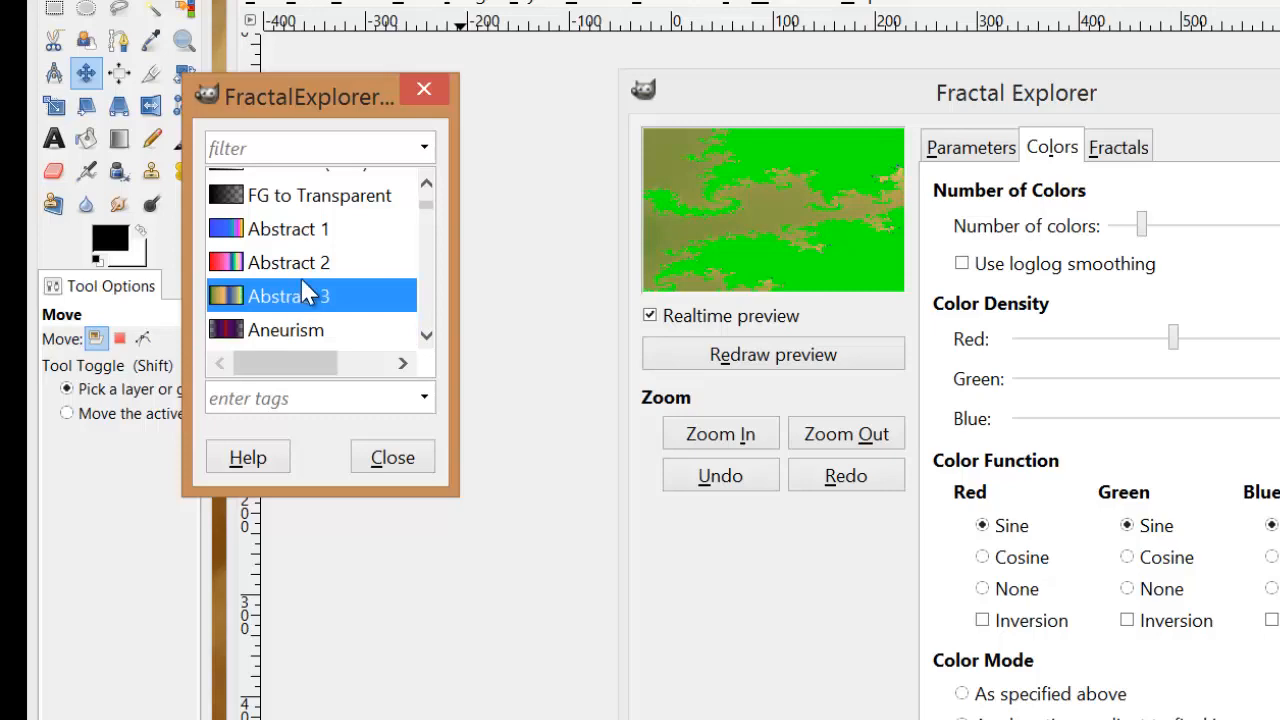
pyautogui.press('Up')
pyautogui.click(428, 468)
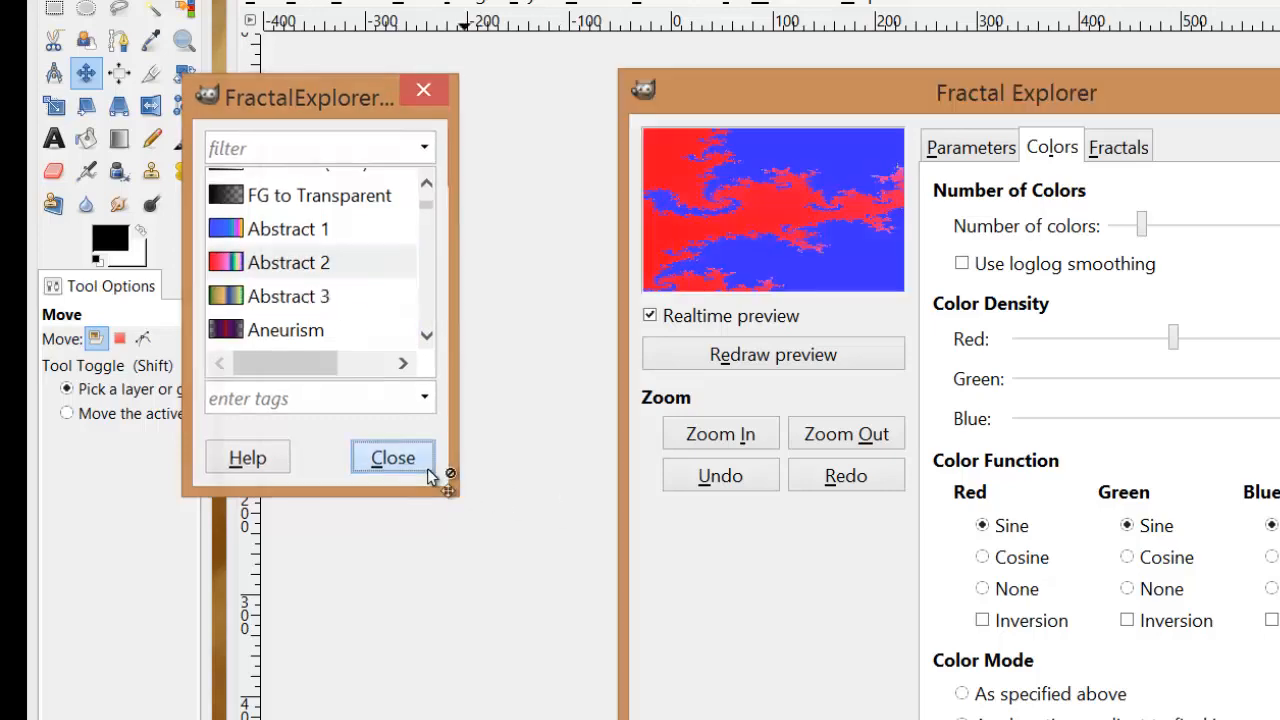